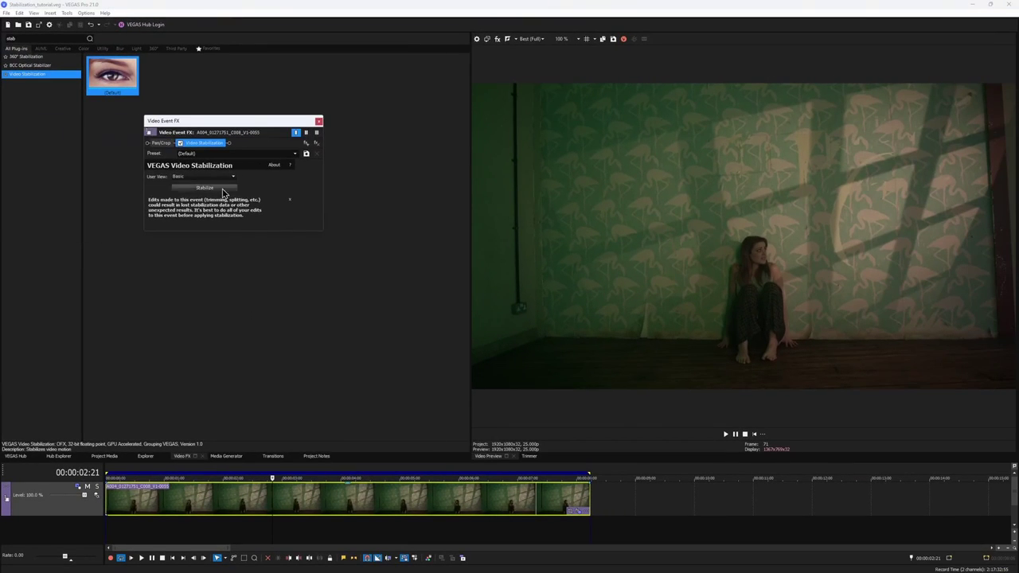
- Stabilize the clip in Freeze motion mode and play back the stabilized result
{"action": "left_click", "coordinate": [224, 193]}
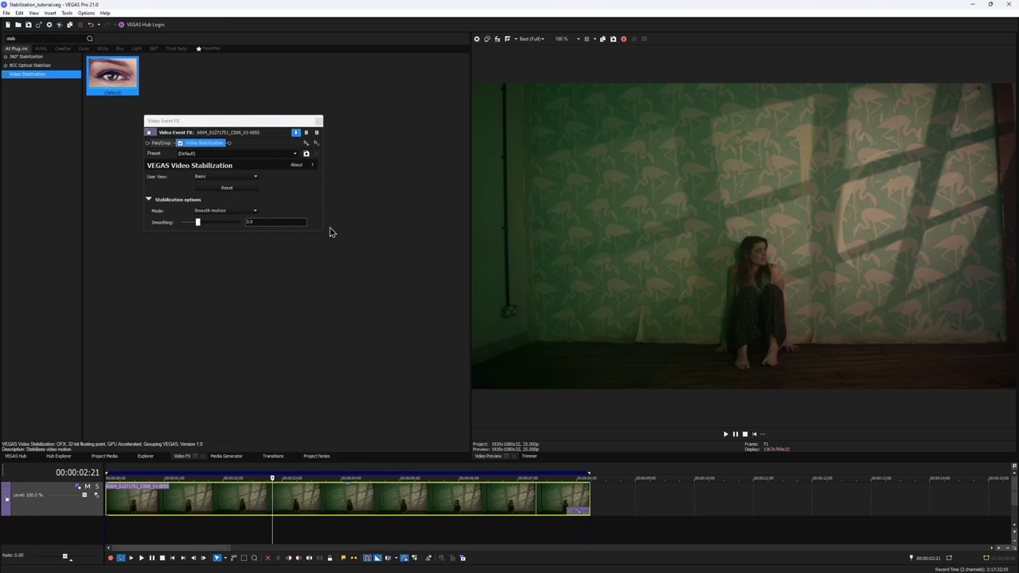
{"action": "left_click", "coordinate": [223, 210]}
{"action": "left_click", "coordinate": [216, 227]}
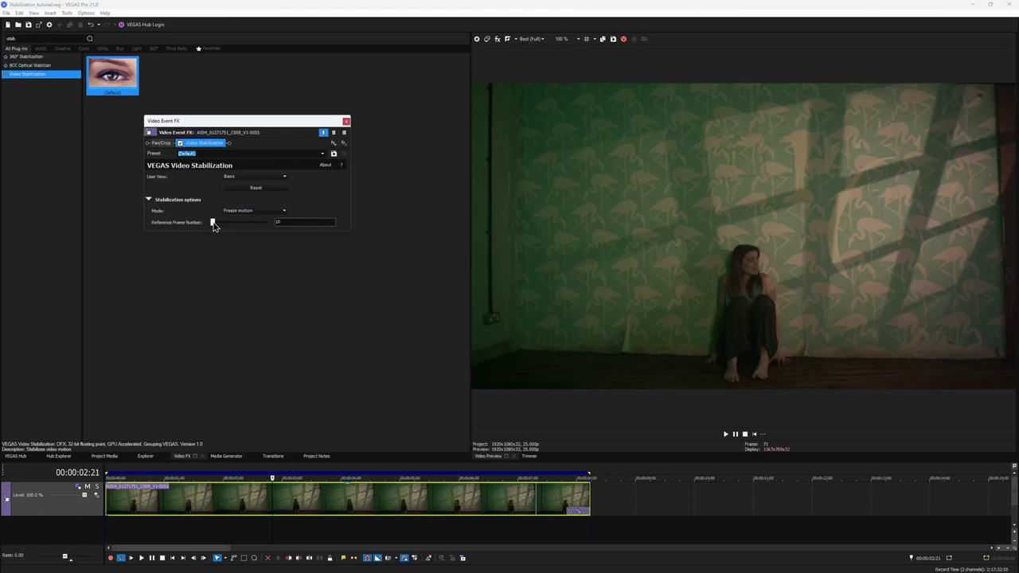
{"action": "left_click", "coordinate": [726, 434]}
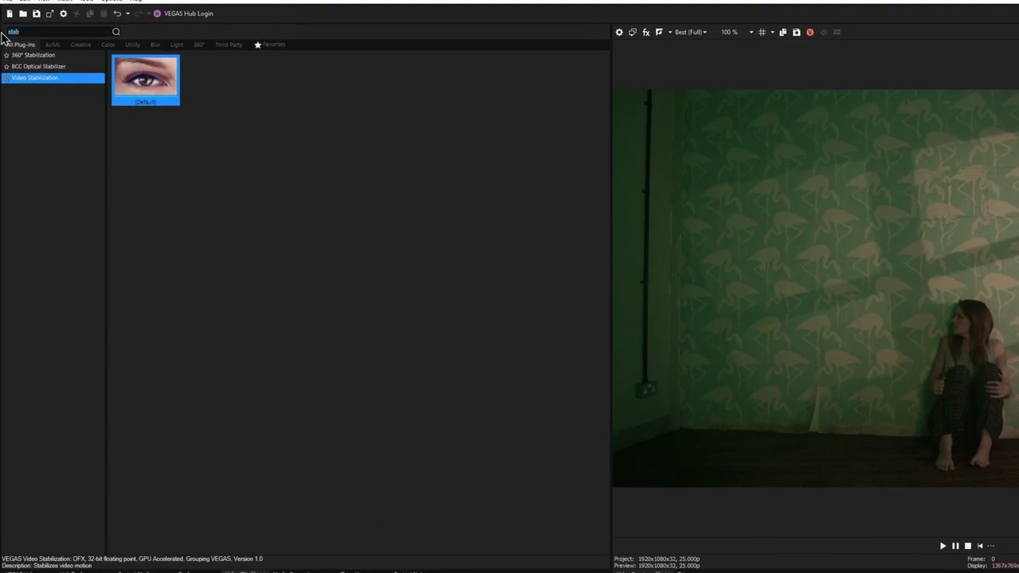
- Search Video FX for 'mocha', apply Mocha VEGAS to the clip, and launch the Mocha UI
{"action": "double_click", "coordinate": [3, 38]}
{"action": "type", "text": "mocha"}
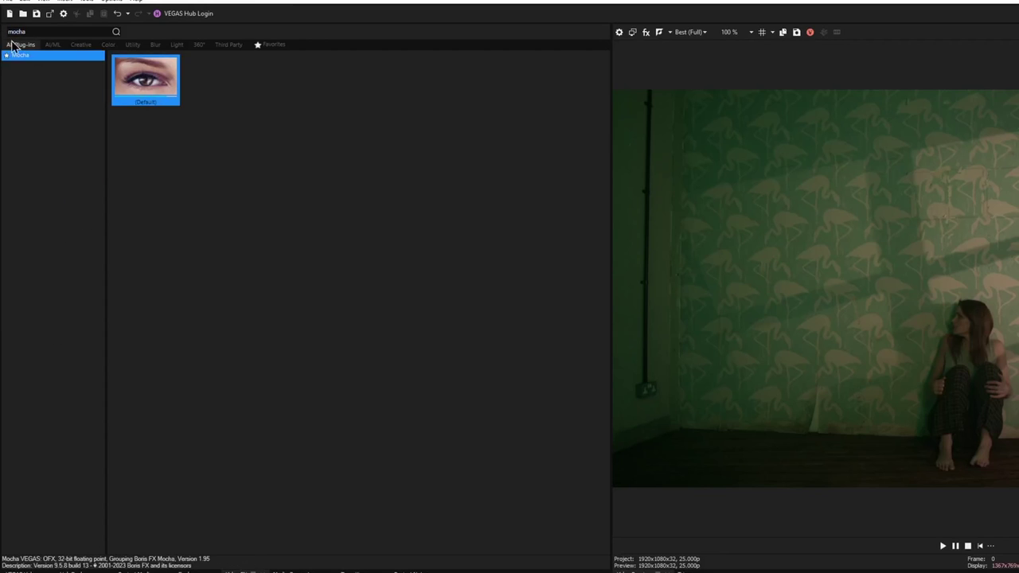
{"action": "left_click_drag", "start_coordinate": [146, 78], "coordinate": [350, 572]}
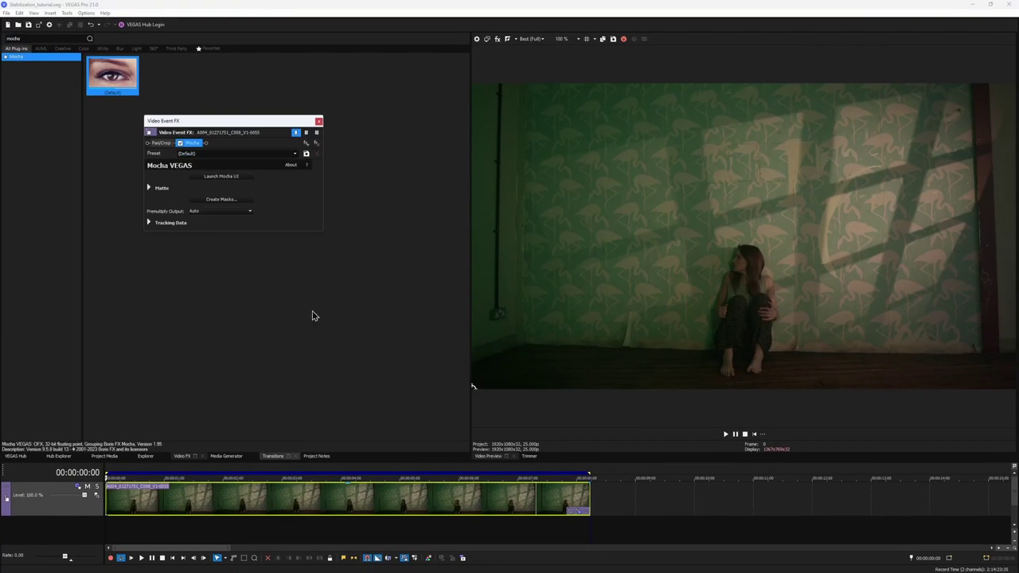
{"action": "left_click", "coordinate": [241, 176]}
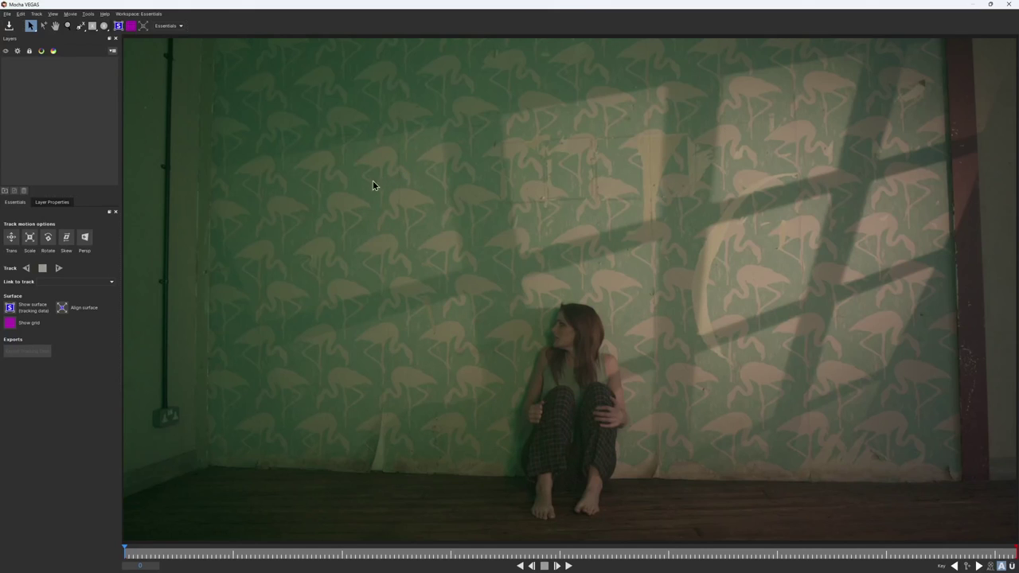
- Frame the wall in the viewer and draw a rectangle shape over the upper flamingo wallpaper
{"action": "scroll", "coordinate": [224, 227], "scroll_direction": "up", "scroll_amount": 5}
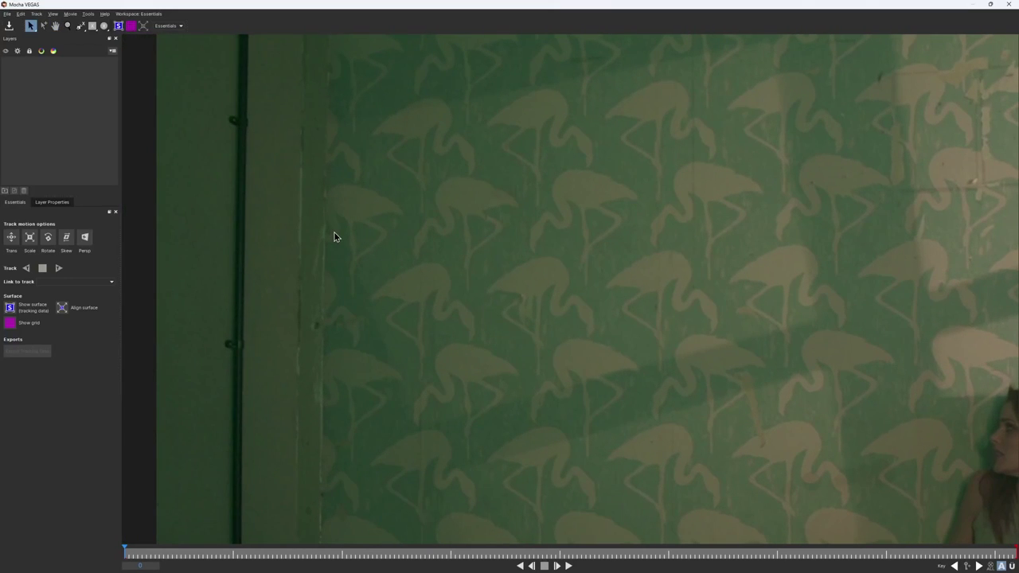
{"action": "key", "text": "x"}
{"action": "left_click_drag", "start_coordinate": [346, 212], "coordinate": [343, 311]}
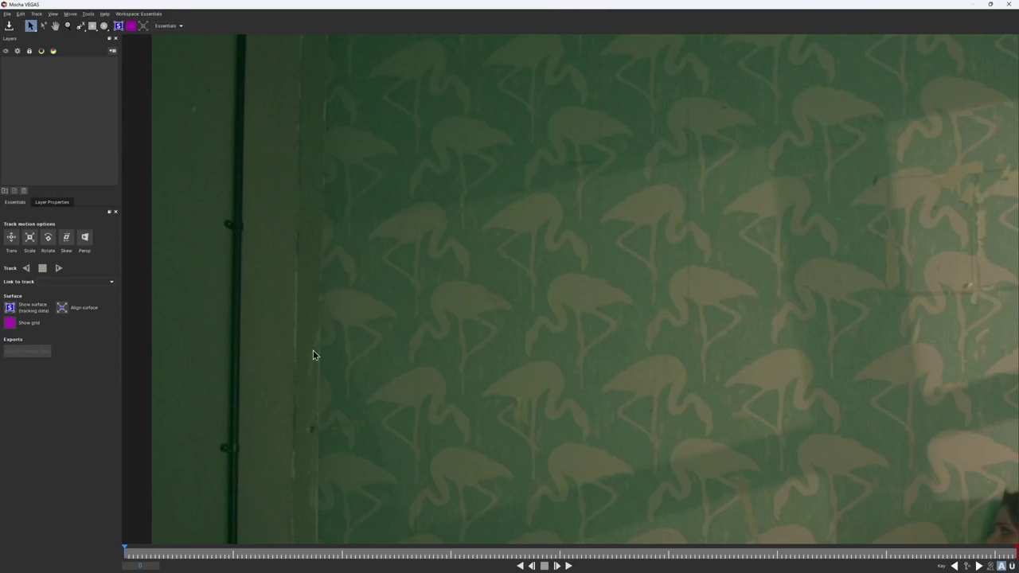
{"action": "scroll", "coordinate": [322, 303], "scroll_direction": "down", "scroll_amount": 5}
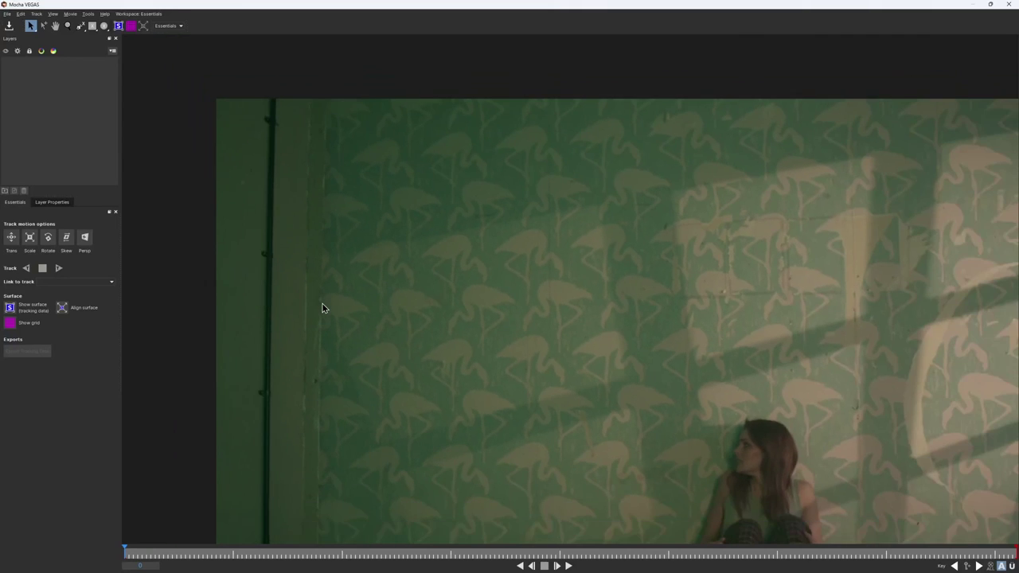
{"action": "left_click_drag", "start_coordinate": [391, 334], "coordinate": [353, 282]}
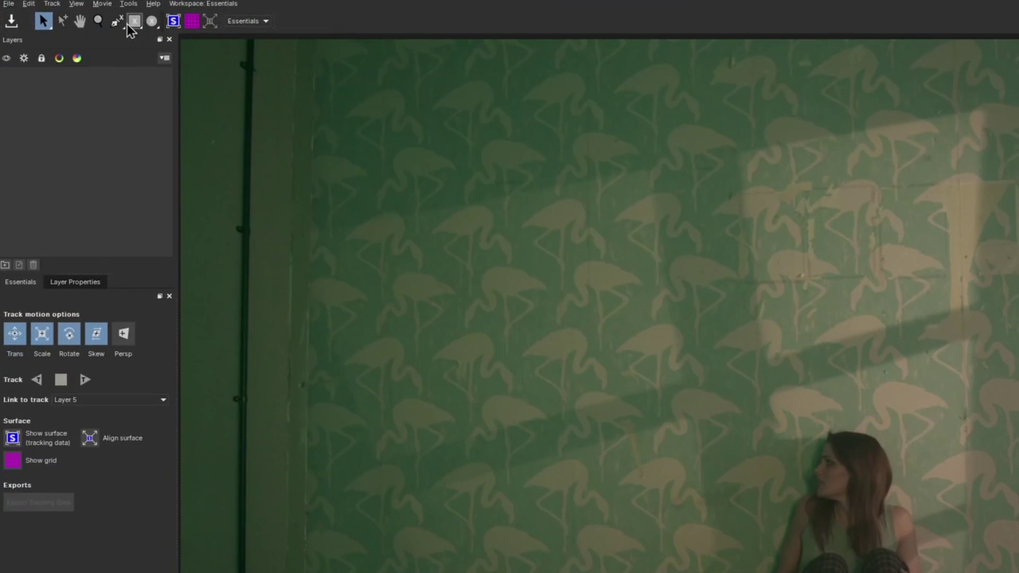
{"action": "left_click", "coordinate": [92, 25]}
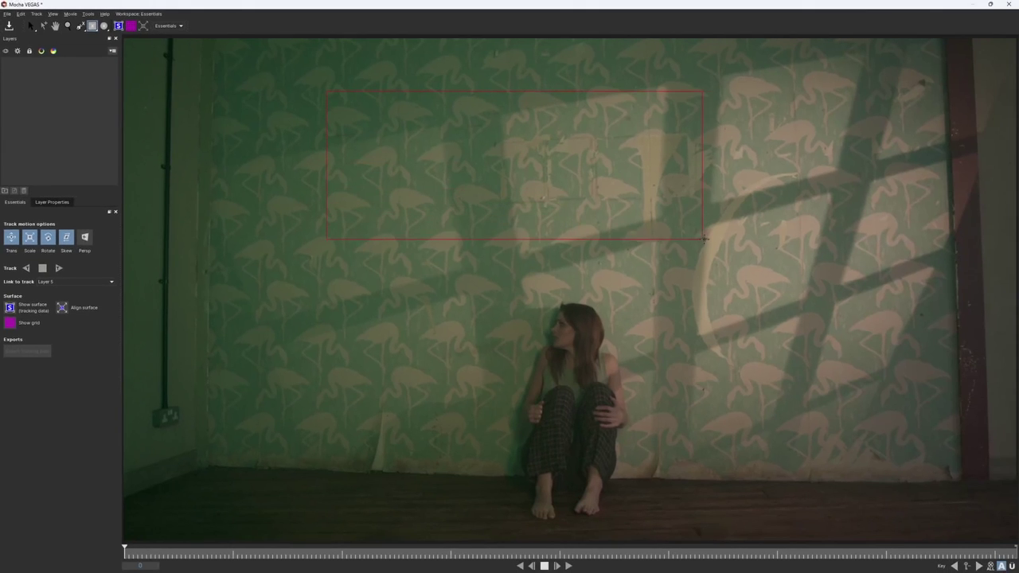
{"action": "left_click_drag", "start_coordinate": [326, 92], "coordinate": [836, 269]}
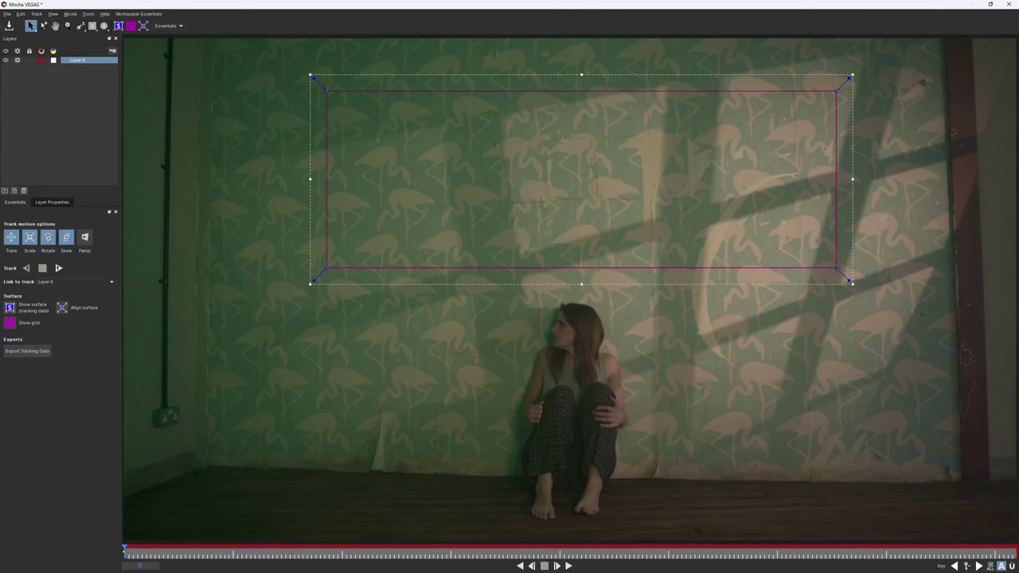
- Track the shape forward as Wall Track, show its surface rectangle and scrub to verify
{"action": "key", "text": "t"}
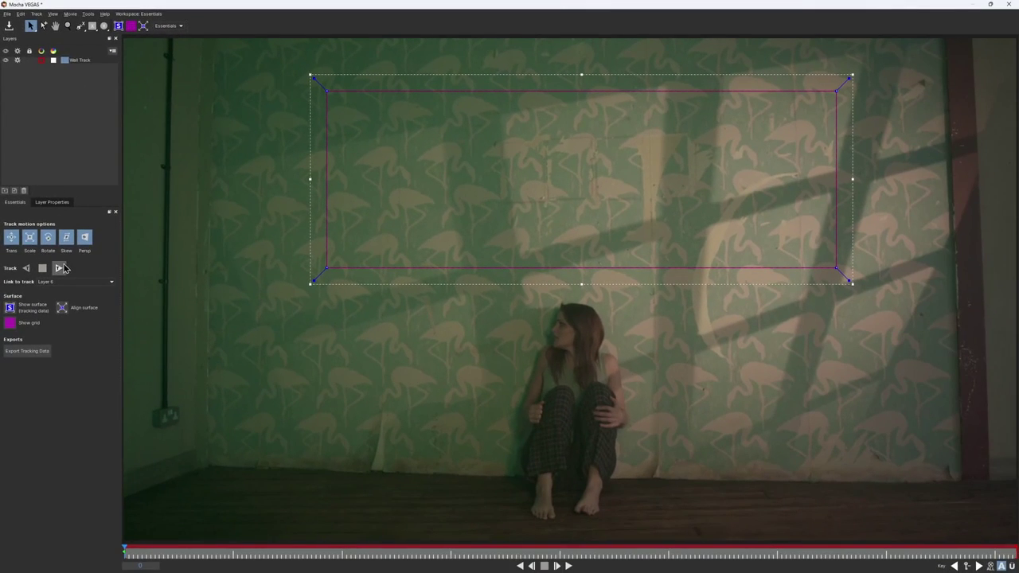
{"action": "left_click", "coordinate": [60, 267]}
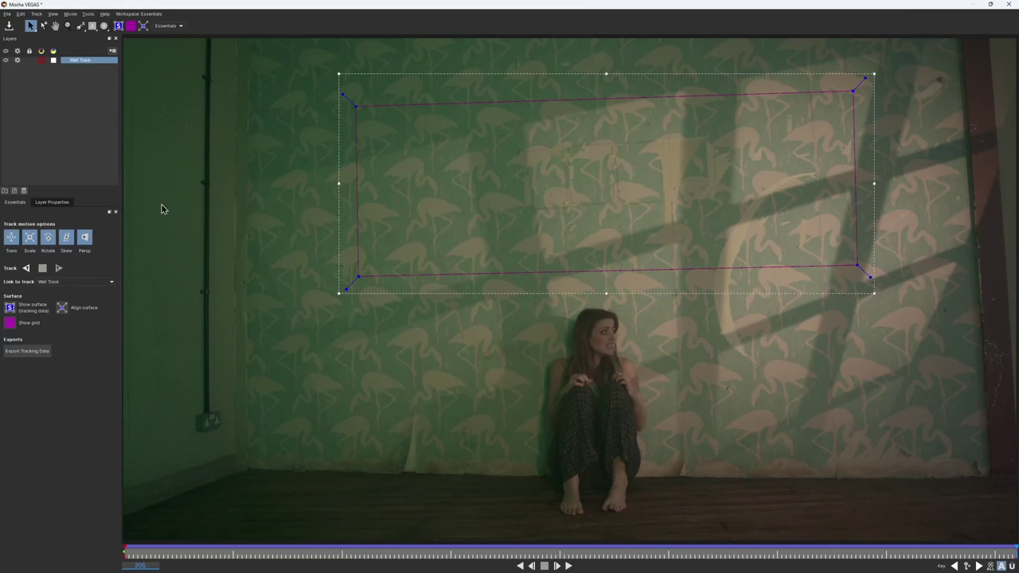
{"action": "left_click", "coordinate": [119, 26]}
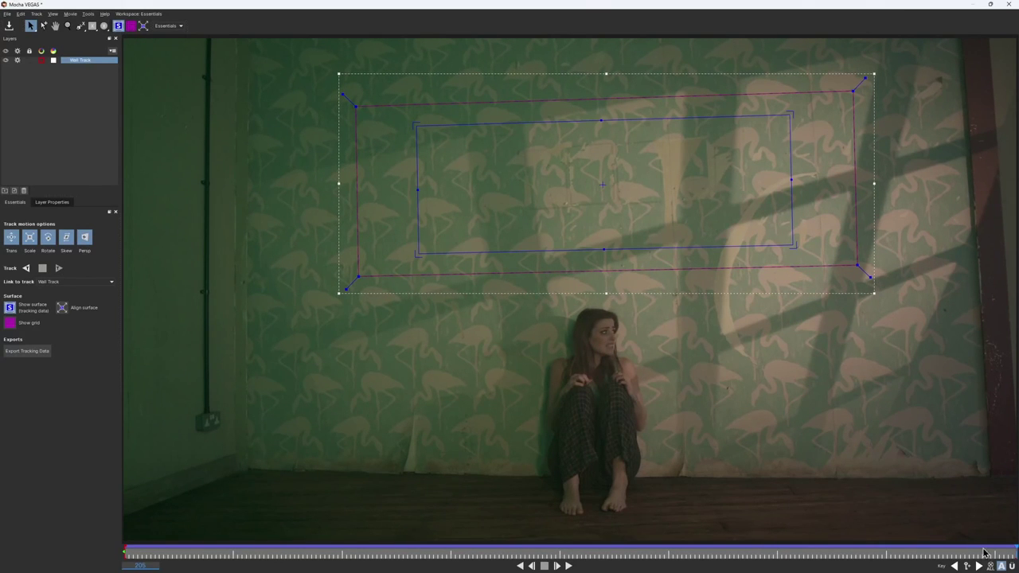
{"action": "left_click_drag", "start_coordinate": [987, 553], "coordinate": [116, 555]}
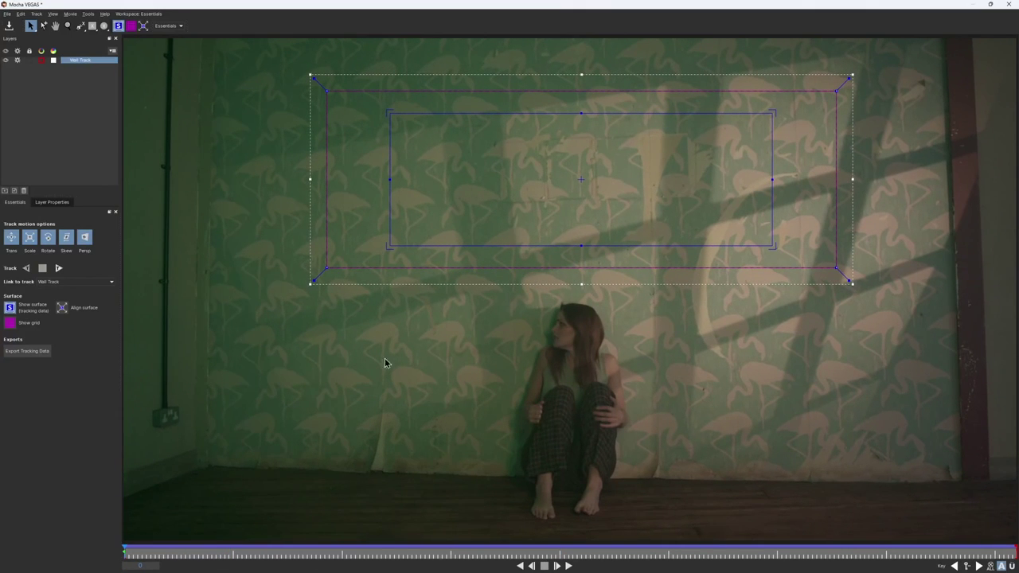
- Close Mocha VEGAS, saving the tracking project changes
{"action": "left_click", "coordinate": [1012, 6]}
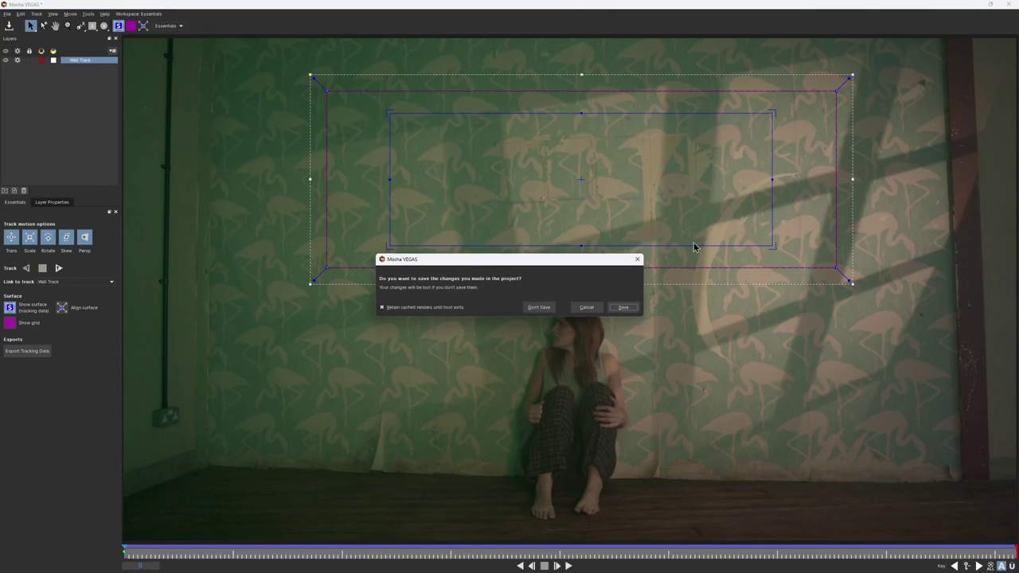
{"action": "left_click", "coordinate": [623, 307]}
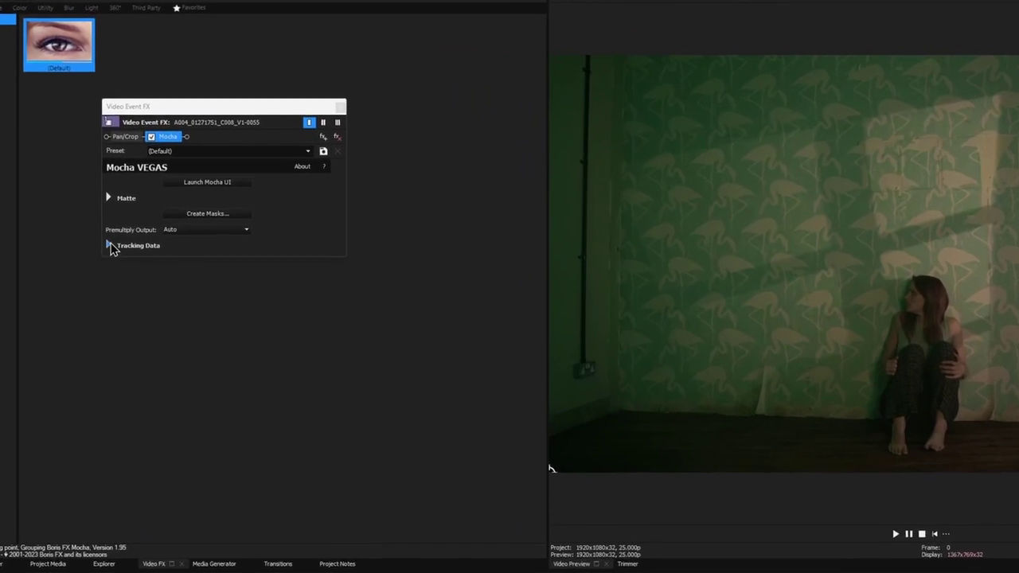
- Turn on Invert and fill the Mocha corner pins with Wall Track layer data
{"action": "left_click", "coordinate": [149, 222]}
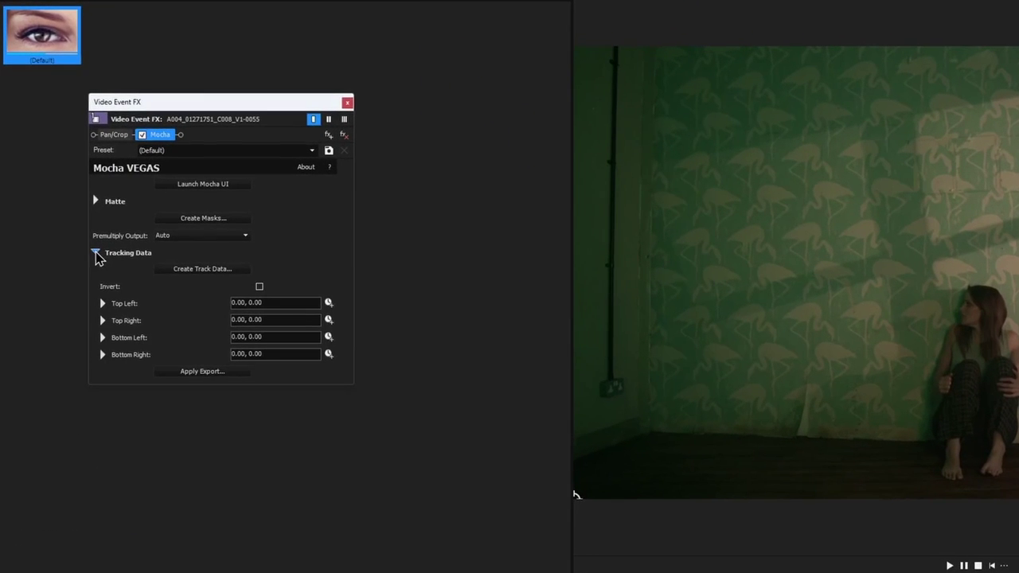
{"action": "left_click", "coordinate": [260, 287]}
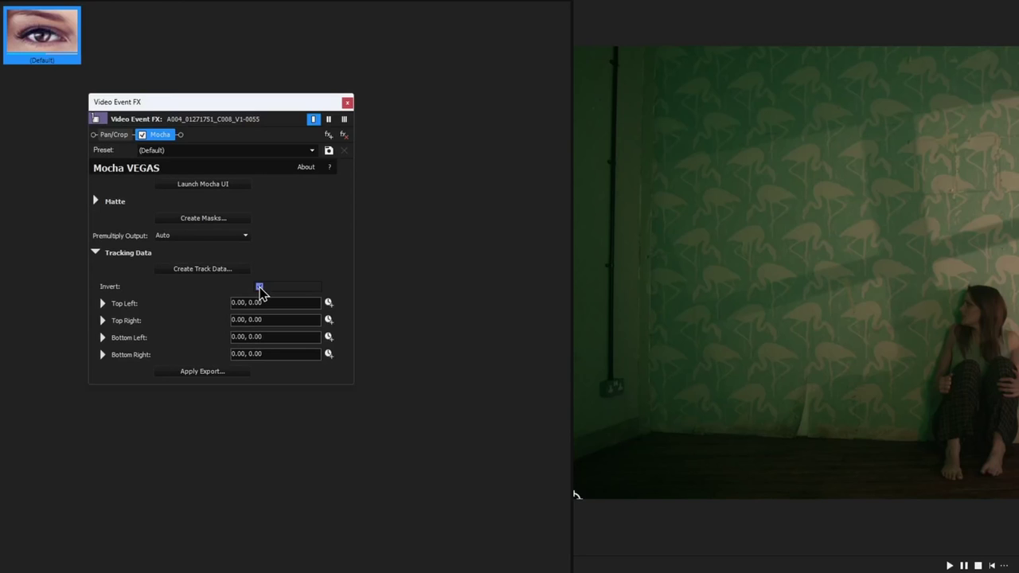
{"action": "left_click", "coordinate": [221, 271]}
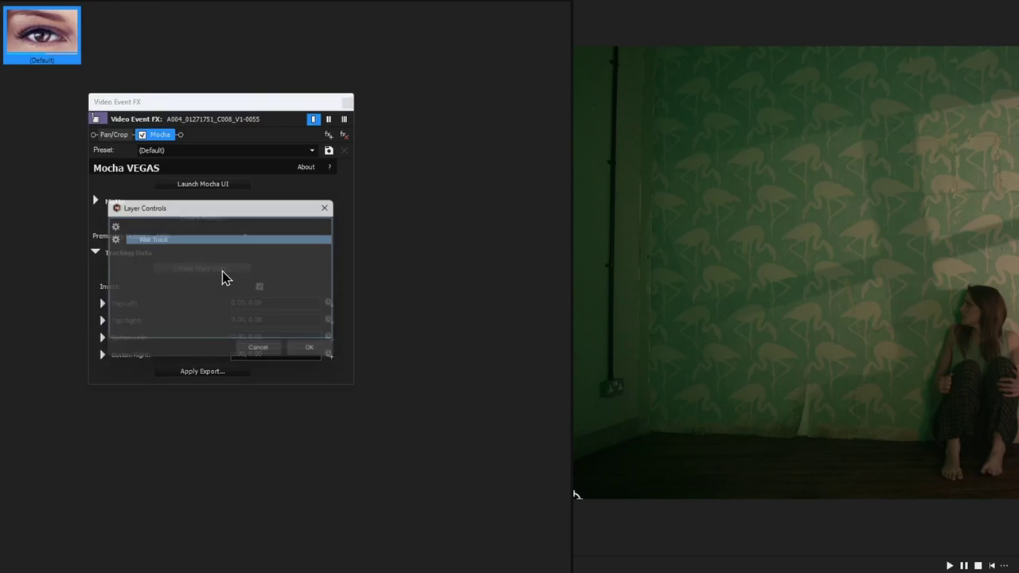
{"action": "left_click", "coordinate": [317, 352]}
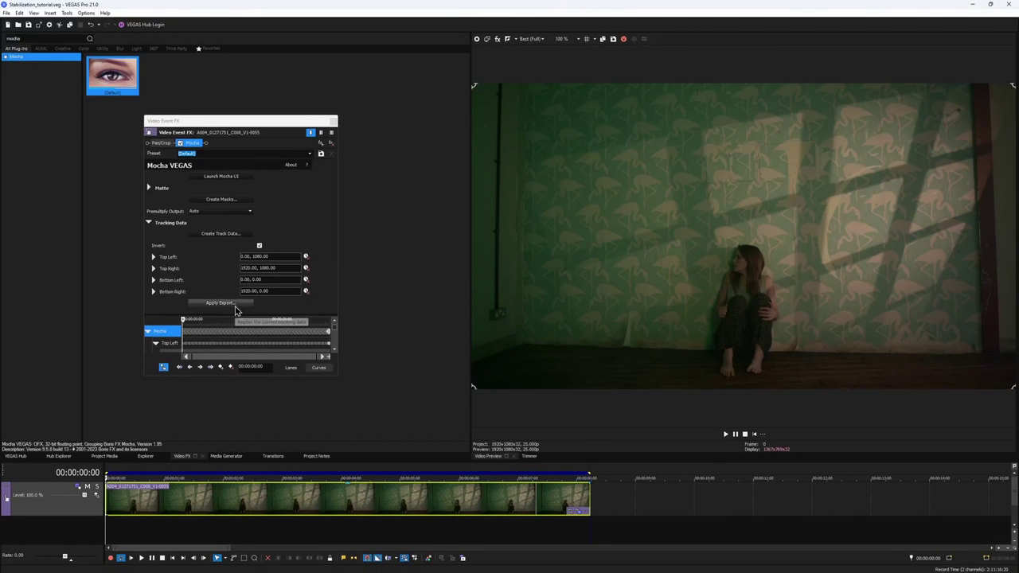
- Export the Mocha tracking to motion tracking as Mocha 1 and close both effect windows
{"action": "left_click", "coordinate": [235, 307]}
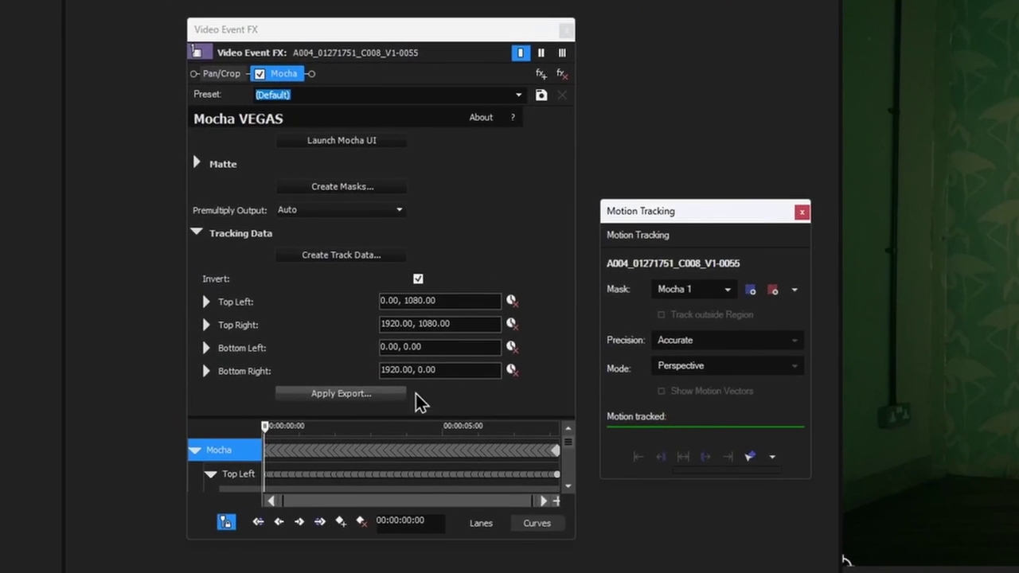
{"action": "left_click", "coordinate": [772, 456]}
{"action": "mouse_move", "coordinate": [701, 480]}
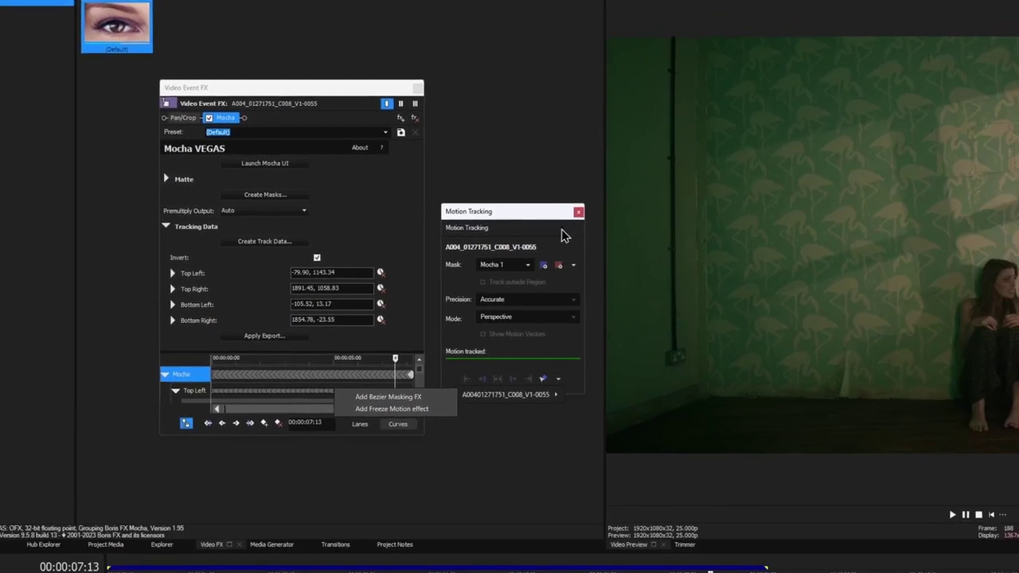
{"action": "left_click", "coordinate": [601, 68]}
{"action": "left_click", "coordinate": [338, 120]}
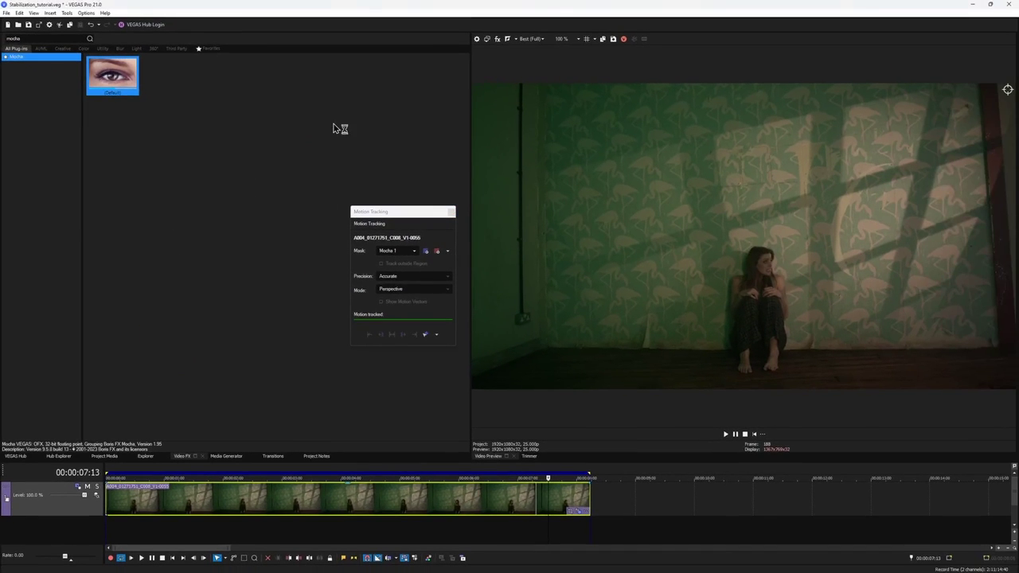
{"action": "left_click", "coordinate": [457, 211]}
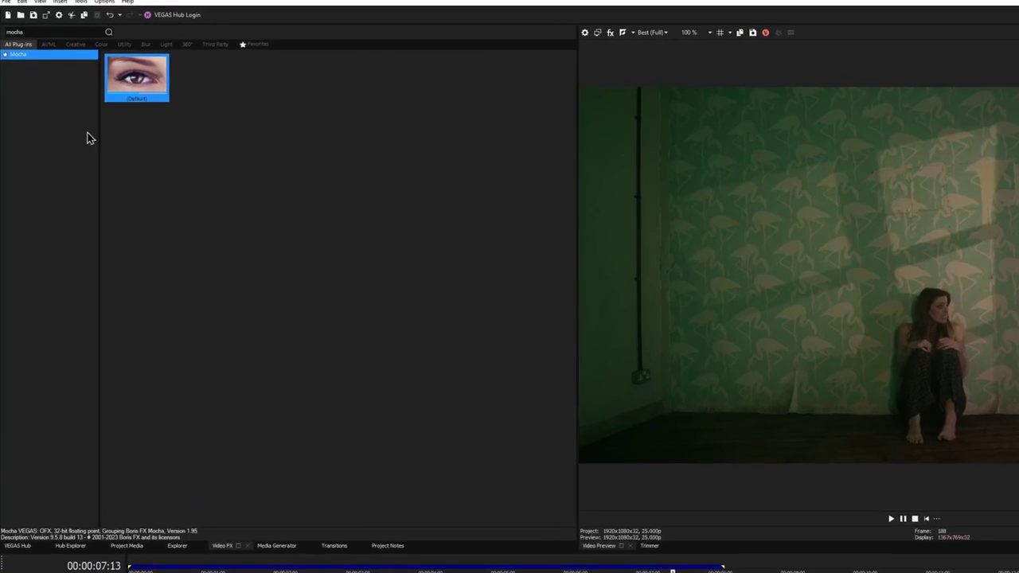
- Add VEGAS Picture In Picture to the clip with Scale in X set to 1
{"action": "type", "text": "Picture"}
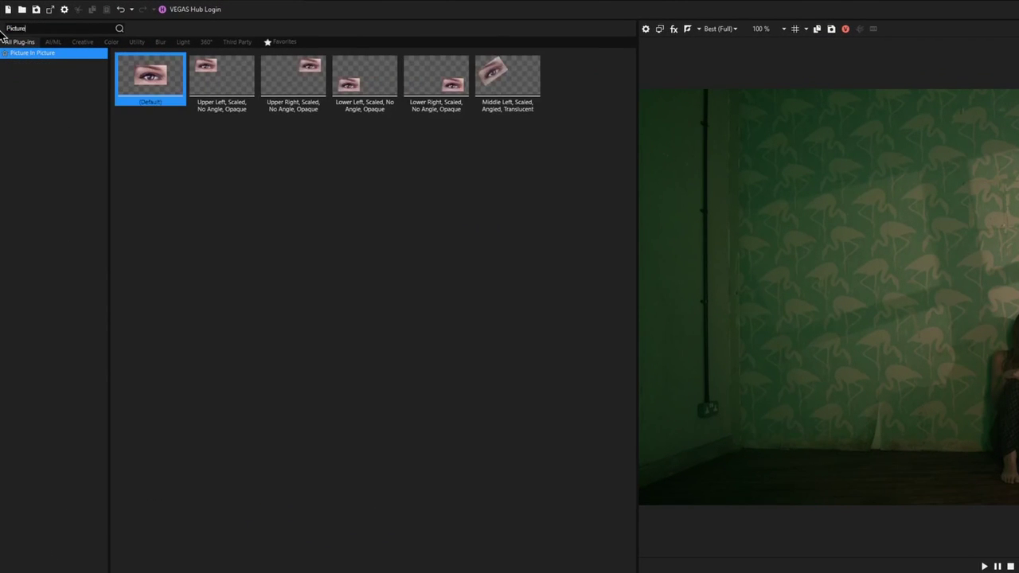
{"action": "left_click_drag", "start_coordinate": [120, 79], "coordinate": [269, 499]}
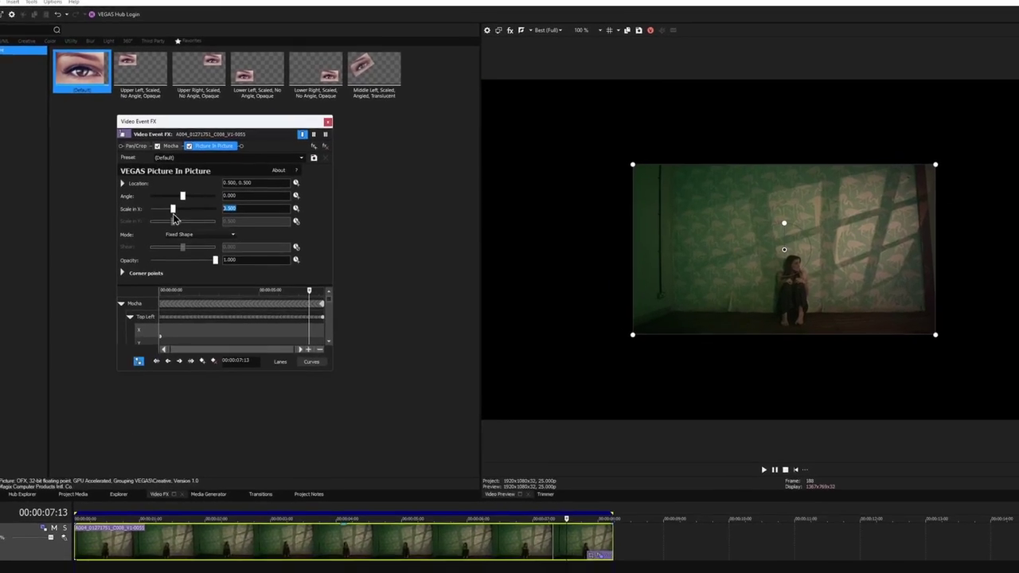
{"action": "double_click", "coordinate": [245, 199]}
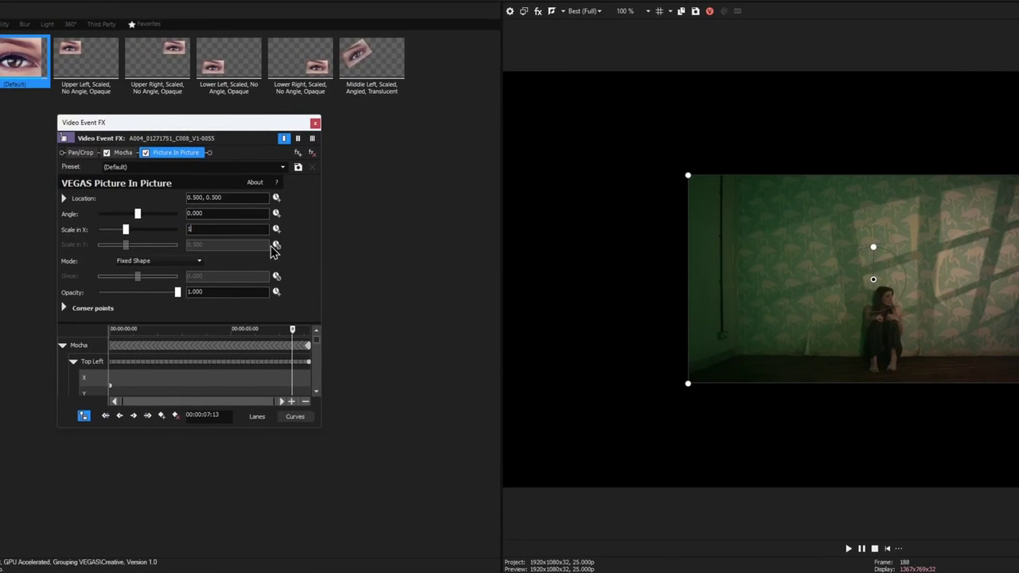
{"action": "type", "text": "1"}
{"action": "key", "text": "Return"}
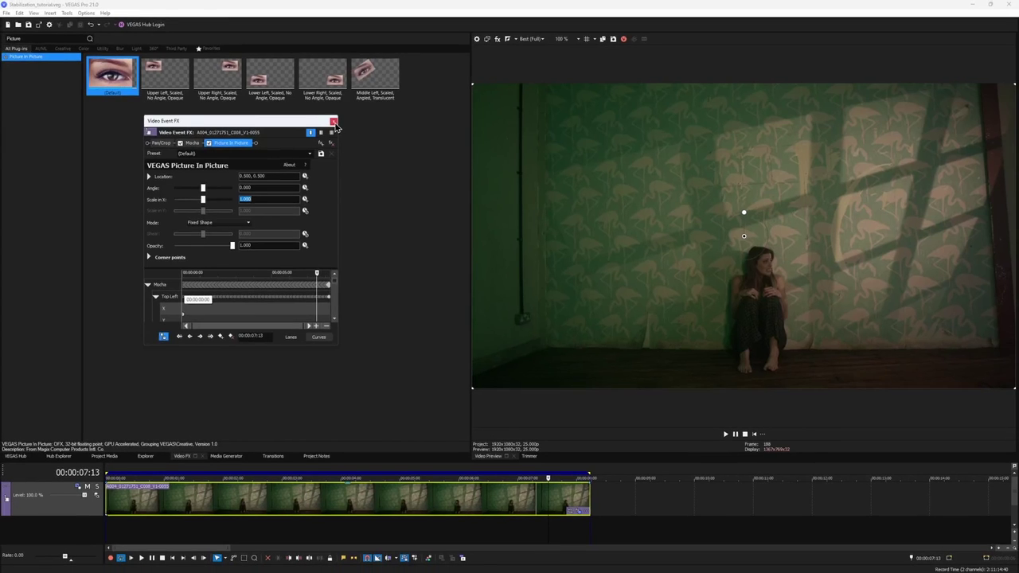
{"action": "left_click", "coordinate": [333, 122]}
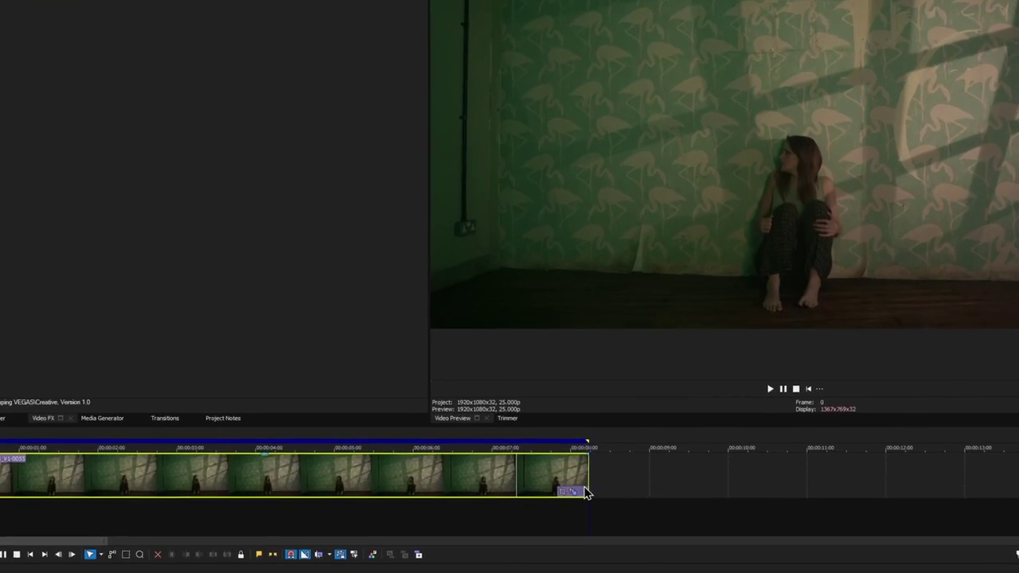
- Apply the Mocha 1 motion tracking data to the clip's VEGAS Picture In Picture effect
{"action": "left_click", "coordinate": [579, 511]}
{"action": "left_click", "coordinate": [605, 448]}
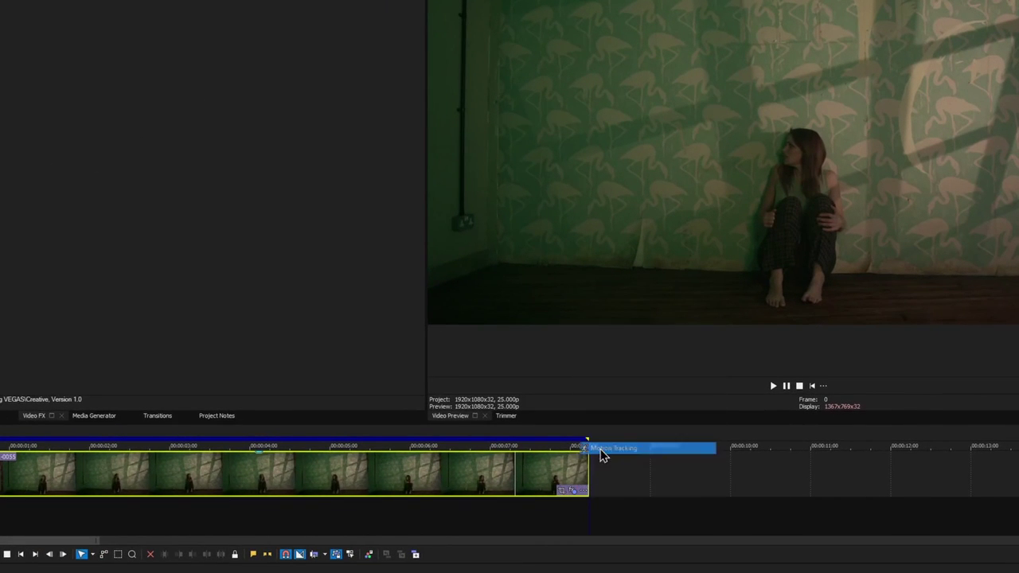
{"action": "left_click", "coordinate": [379, 250]}
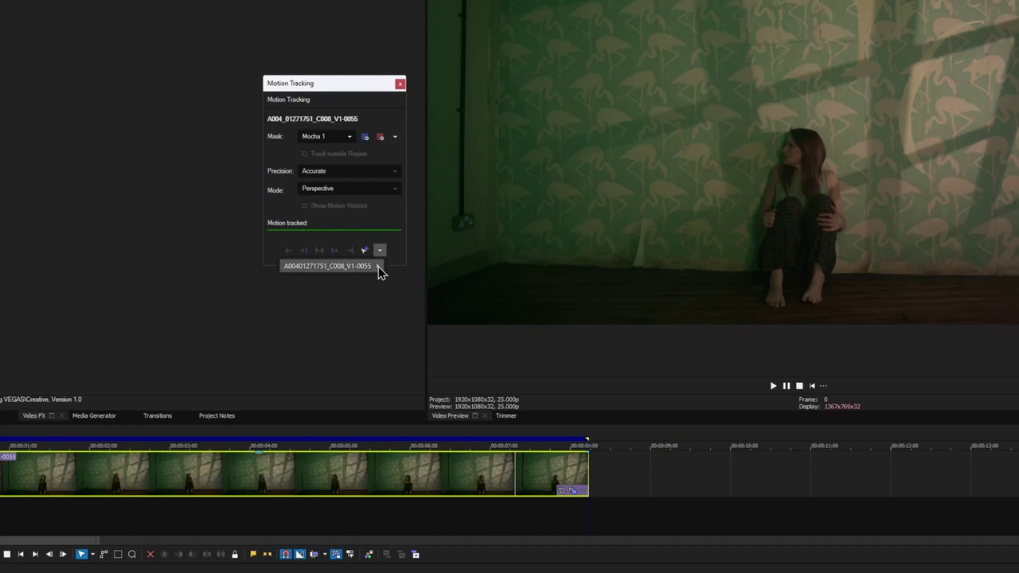
{"action": "mouse_move", "coordinate": [374, 267]}
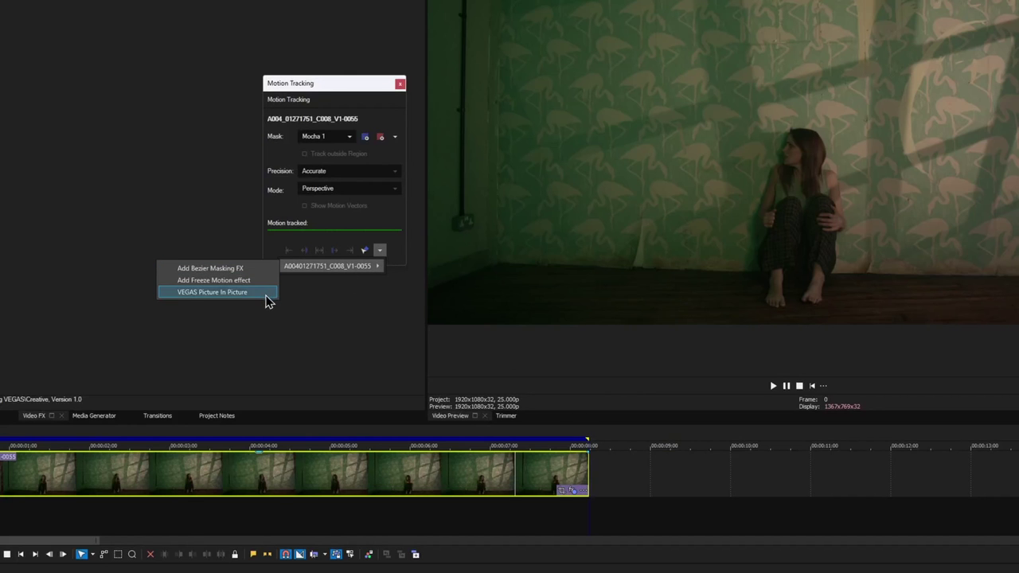
{"action": "left_click", "coordinate": [266, 293]}
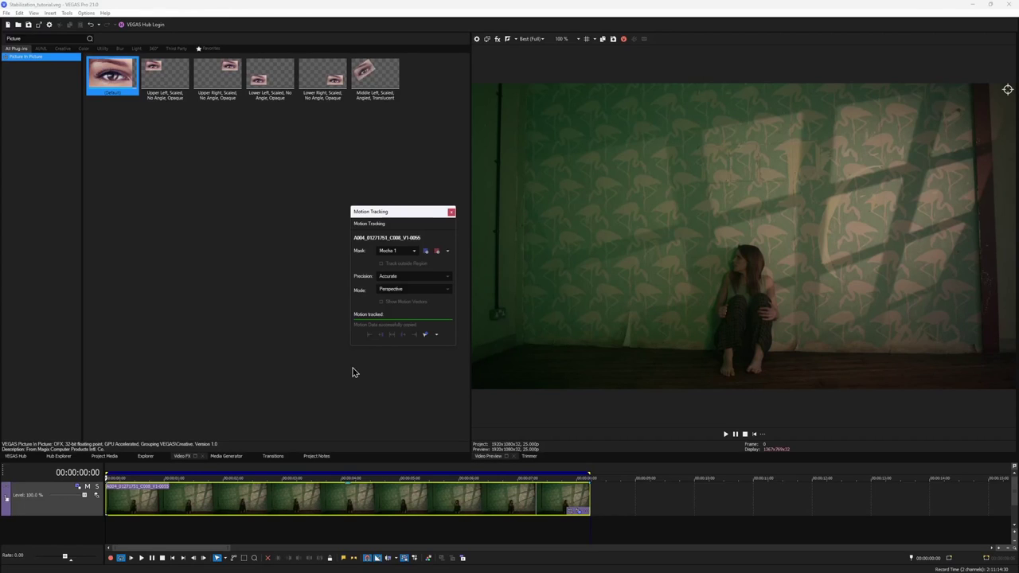
{"action": "left_click", "coordinate": [726, 436]}
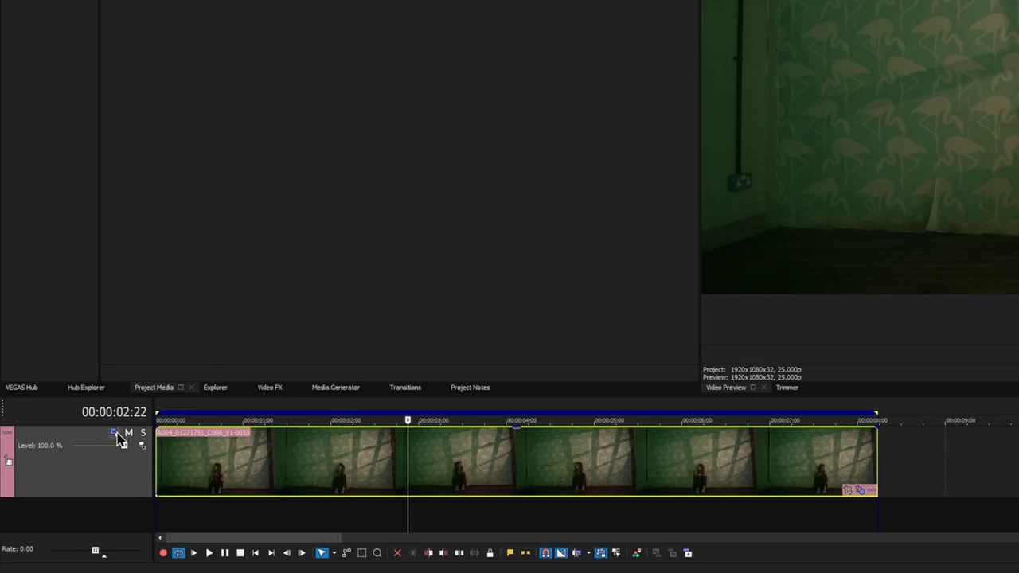
- Enlarge Track 1's motion frame, preview the zoom, then reset it to the (Default) preset
{"action": "left_click", "coordinate": [115, 434]}
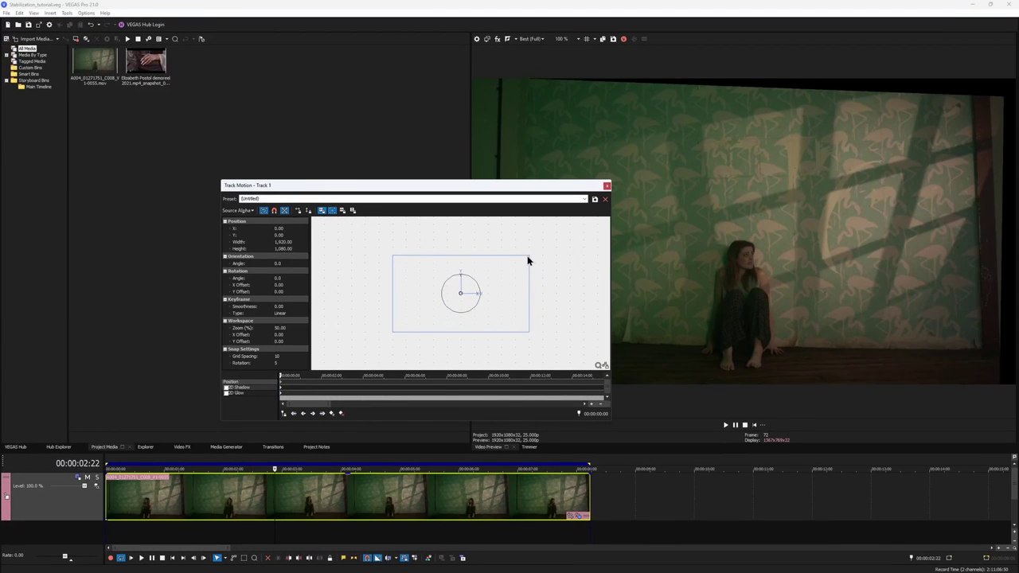
{"action": "left_click_drag", "start_coordinate": [527, 260], "coordinate": [535, 254]}
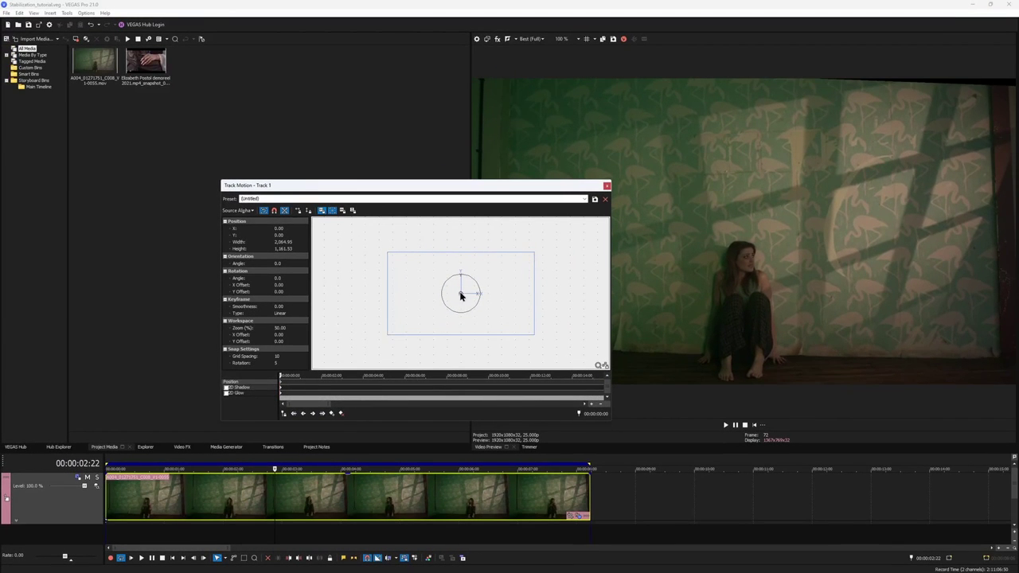
{"action": "left_click_drag", "start_coordinate": [526, 188], "coordinate": [357, 162]}
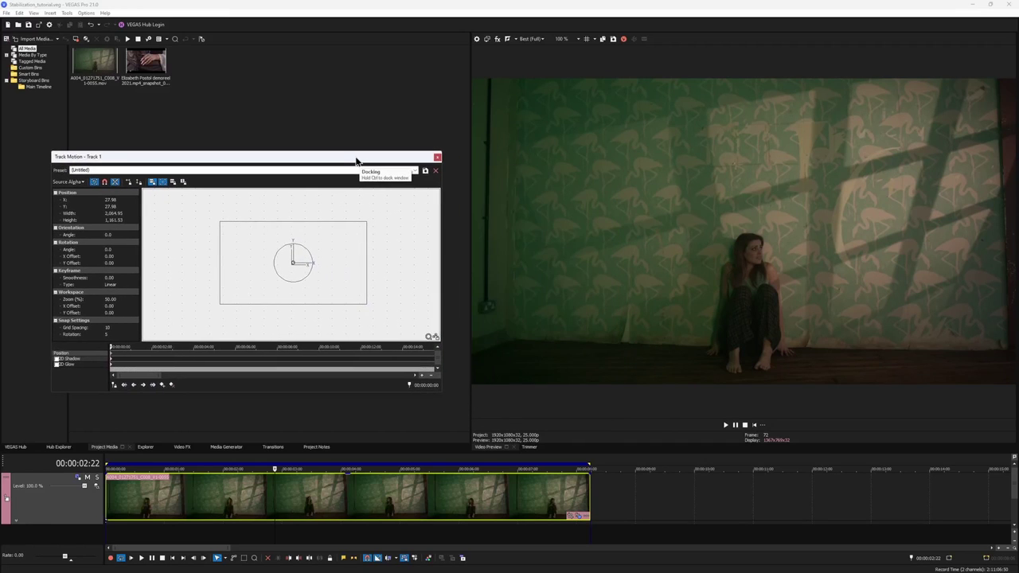
{"action": "left_click", "coordinate": [725, 424]}
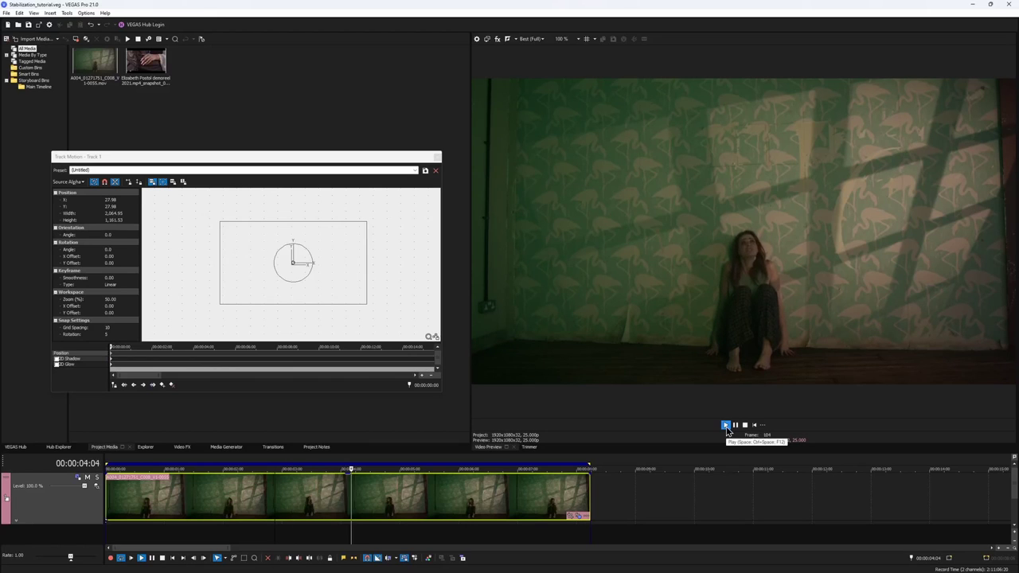
{"action": "key", "text": "space"}
{"action": "key", "text": "space"}
{"action": "left_click", "coordinate": [414, 170]}
{"action": "left_click", "coordinate": [406, 183]}
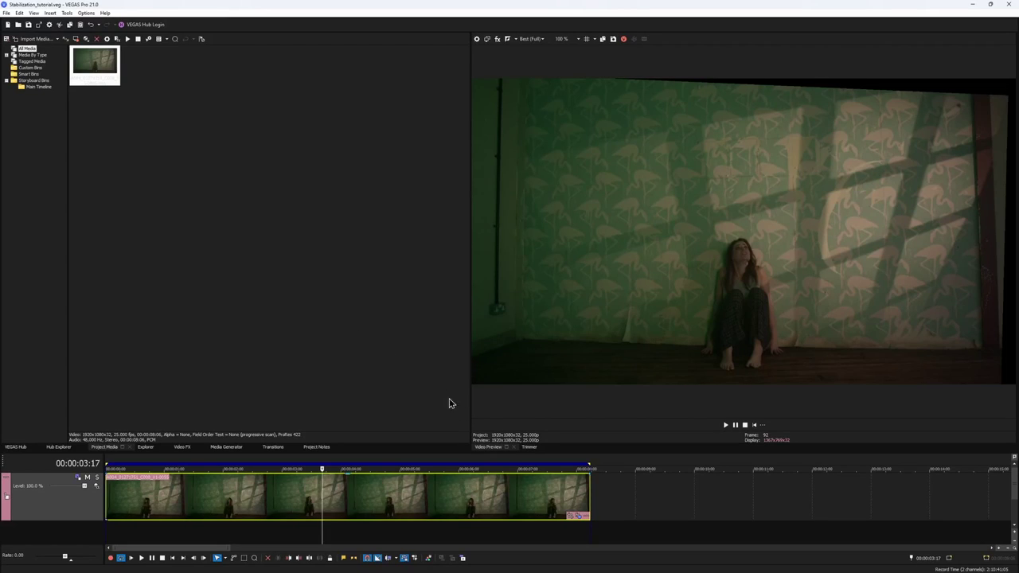
- Move Pan/Crop to the end of the clip's FX chain, after Mocha and Picture In Picture
{"action": "left_click", "coordinate": [578, 517]}
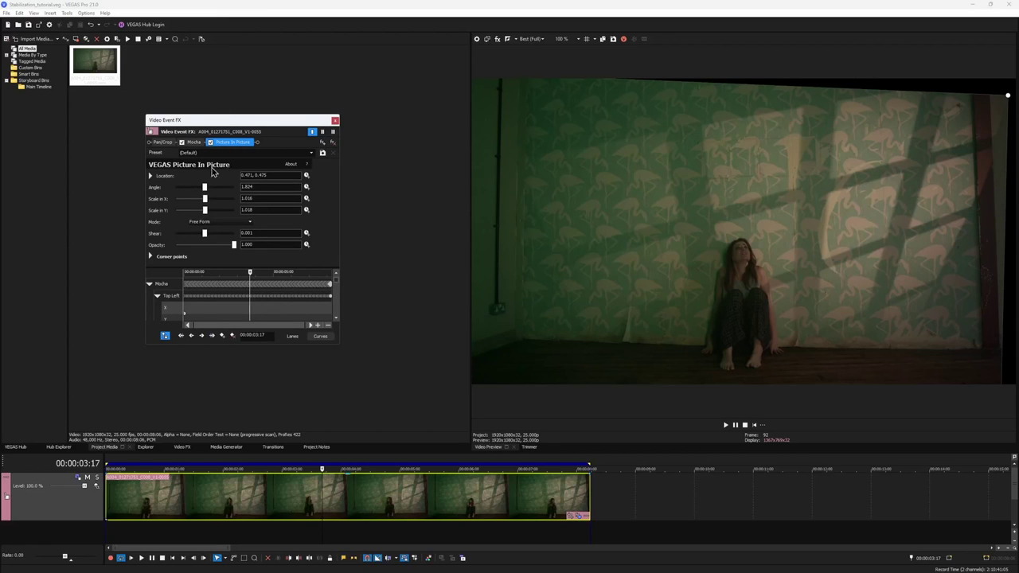
{"action": "left_click_drag", "start_coordinate": [262, 148], "coordinate": [262, 148]}
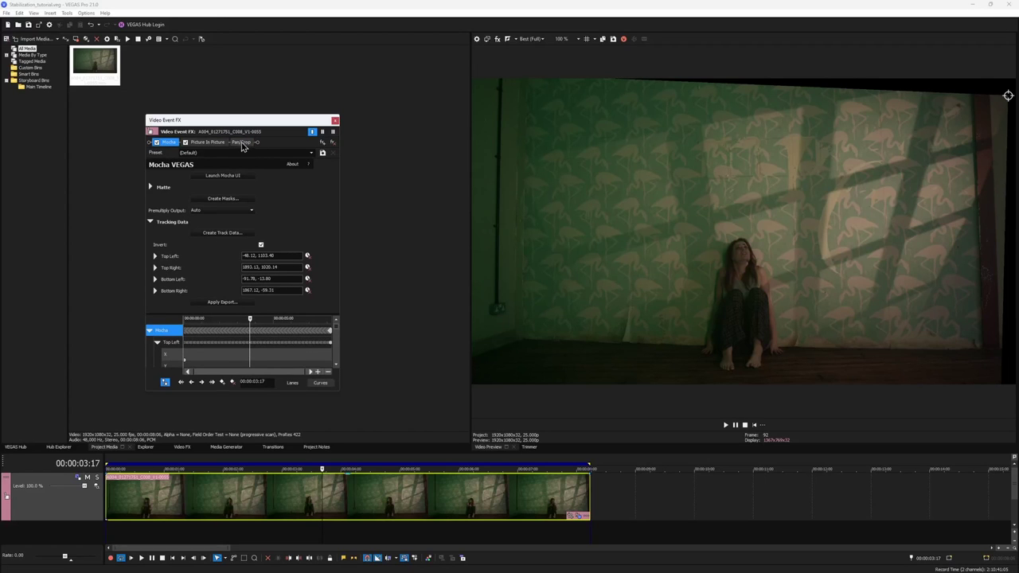
- Shrink the Pan/Crop frame to about 1800×1013 to zoom into the stabilized picture
{"action": "left_click", "coordinate": [241, 142]}
{"action": "left_click_drag", "start_coordinate": [350, 121], "coordinate": [249, 65]}
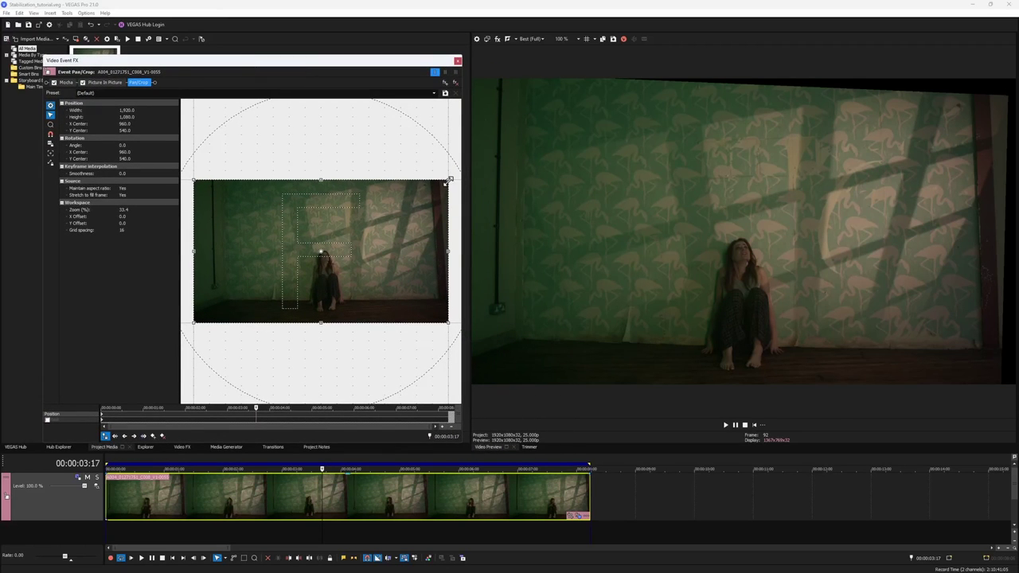
{"action": "mouse_move", "coordinate": [450, 181]}
{"action": "left_mouse_down"}
{"action": "mouse_move", "coordinate": [419, 197]}
{"action": "mouse_move", "coordinate": [432, 184]}
{"action": "left_mouse_up"}
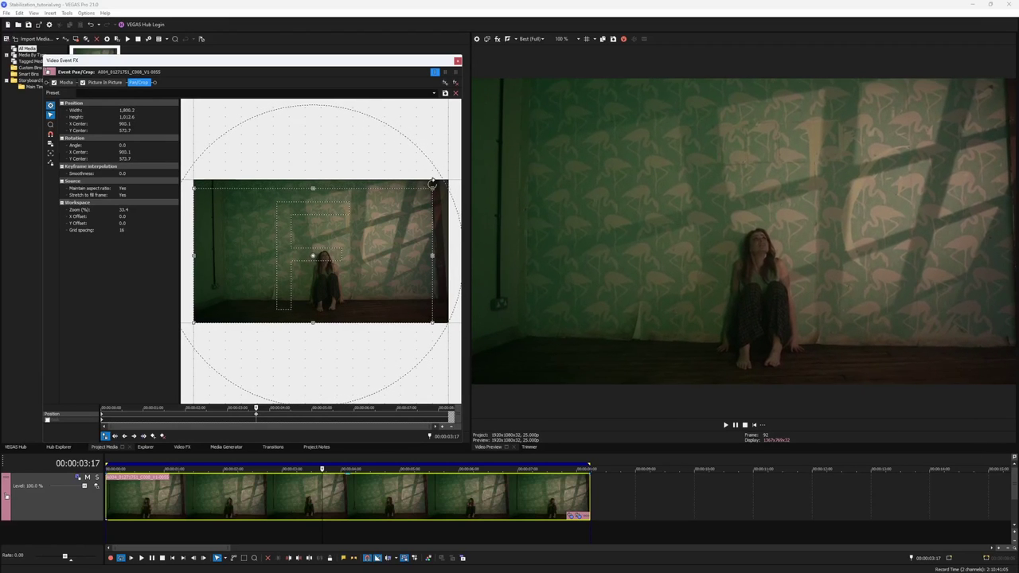
- Scrub the clip from start to end to confirm the crop hides the dark edges
{"action": "left_click", "coordinate": [148, 506]}
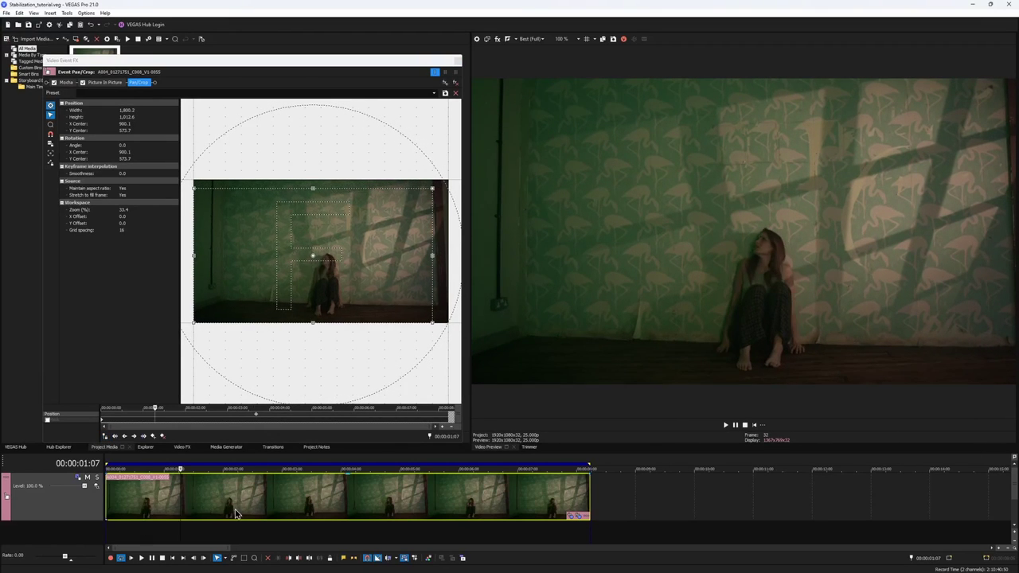
{"action": "left_click", "coordinate": [307, 502]}
{"action": "left_click", "coordinate": [489, 501]}
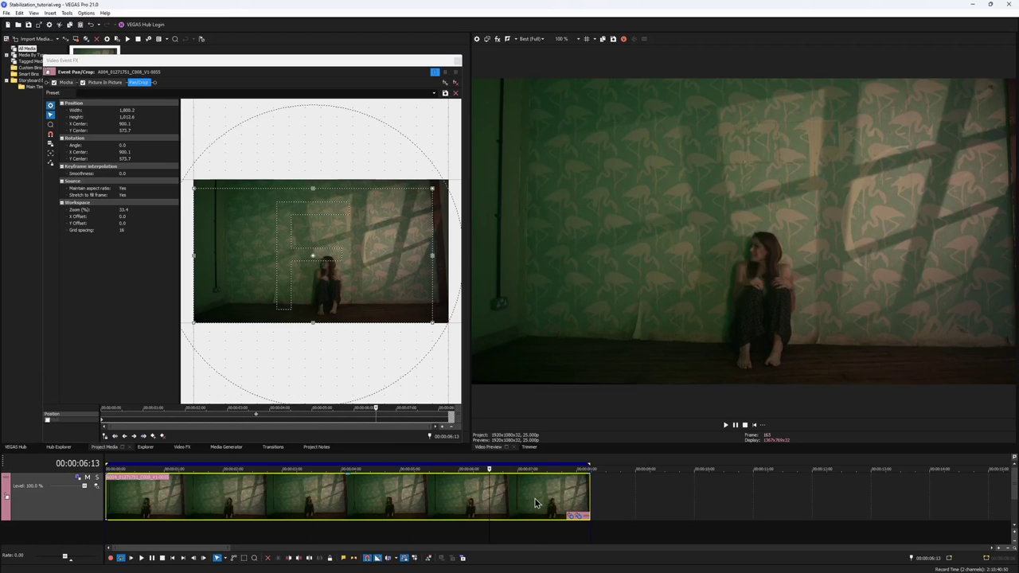
{"action": "left_click", "coordinate": [310, 501]}
{"action": "left_click", "coordinate": [206, 503]}
{"action": "left_click", "coordinate": [116, 503]}
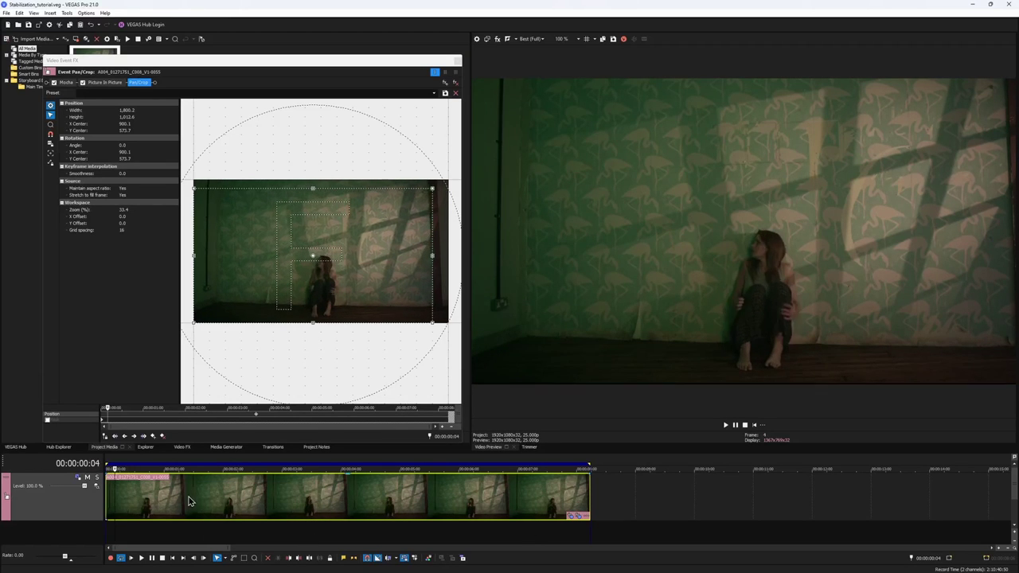
{"action": "left_click", "coordinate": [319, 499]}
{"action": "left_click", "coordinate": [408, 501]}
{"action": "left_click", "coordinate": [470, 502]}
{"action": "left_click", "coordinate": [564, 501]}
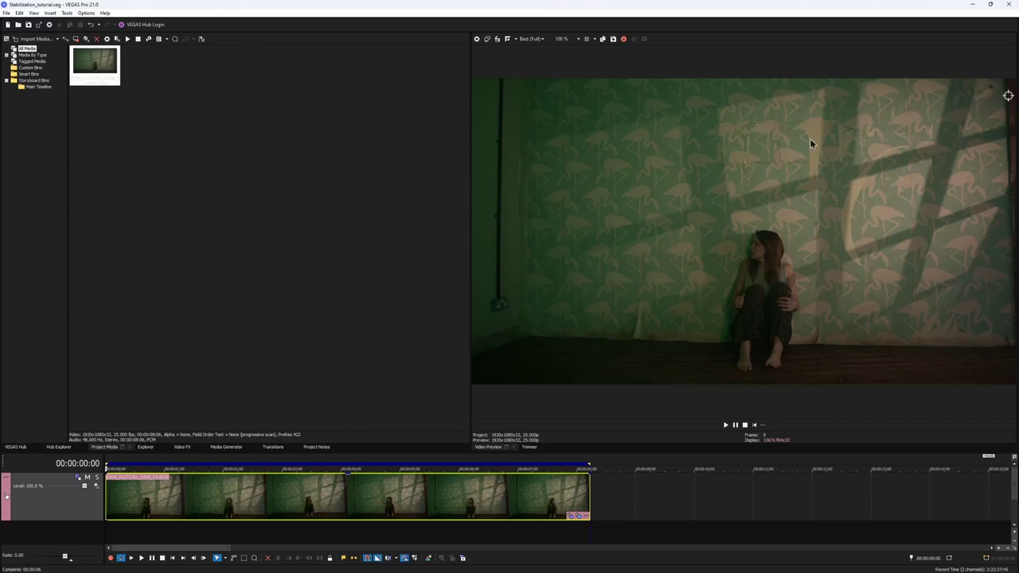
- Step through the cropped, stabilized clip past 5 seconds, then return to the timeline start
{"action": "left_click", "coordinate": [233, 501]}
{"action": "left_click", "coordinate": [319, 498]}
{"action": "left_click", "coordinate": [401, 504]}
{"action": "left_click", "coordinate": [469, 505]}
{"action": "left_click", "coordinate": [514, 508]}
{"action": "key", "text": "Home"}
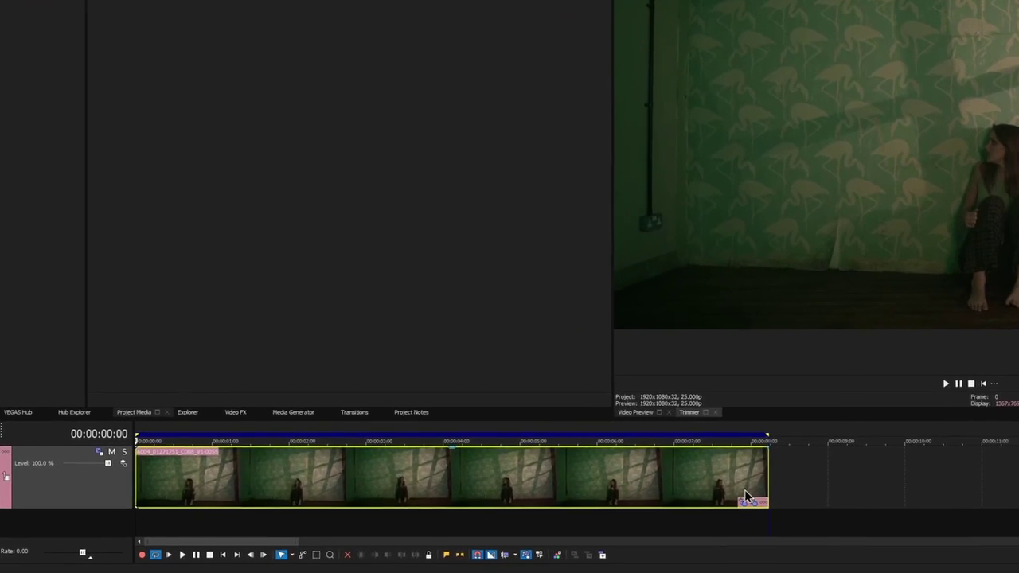
- Reset the clip's Pan/Crop to the Default preset
{"action": "left_click", "coordinate": [757, 502]}
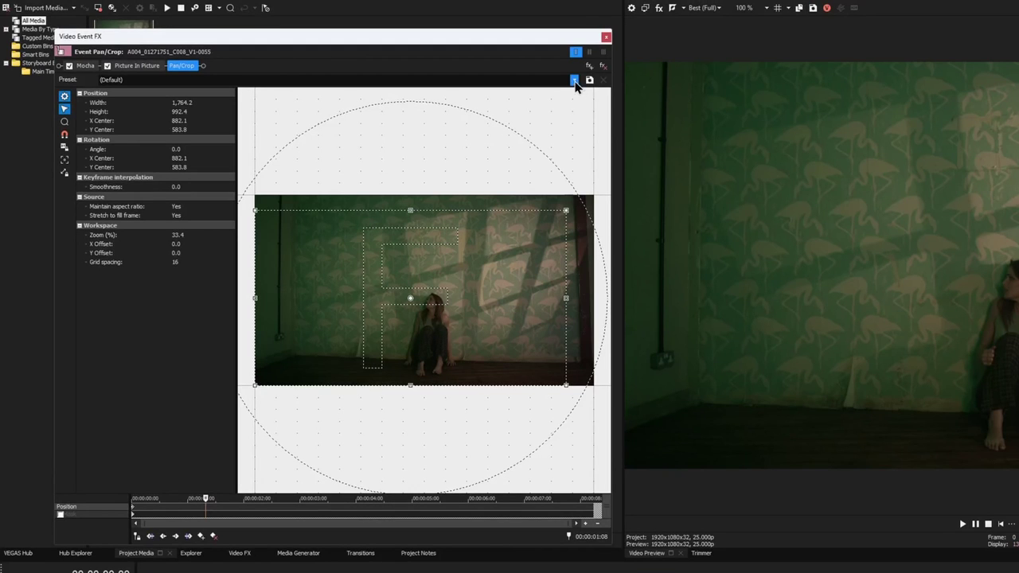
{"action": "left_click", "coordinate": [575, 80]}
{"action": "left_click", "coordinate": [570, 93]}
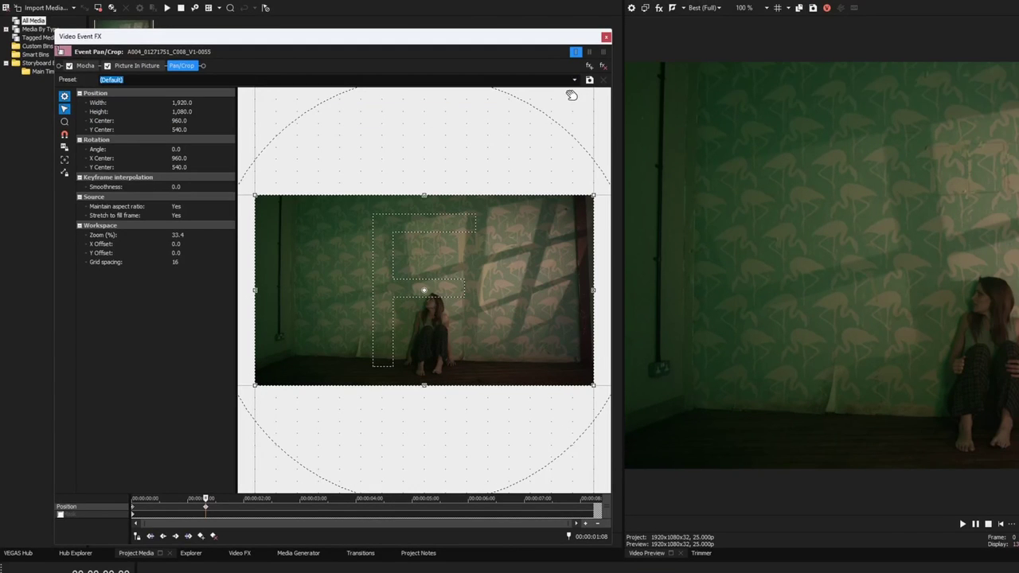
{"action": "left_click", "coordinate": [606, 36]}
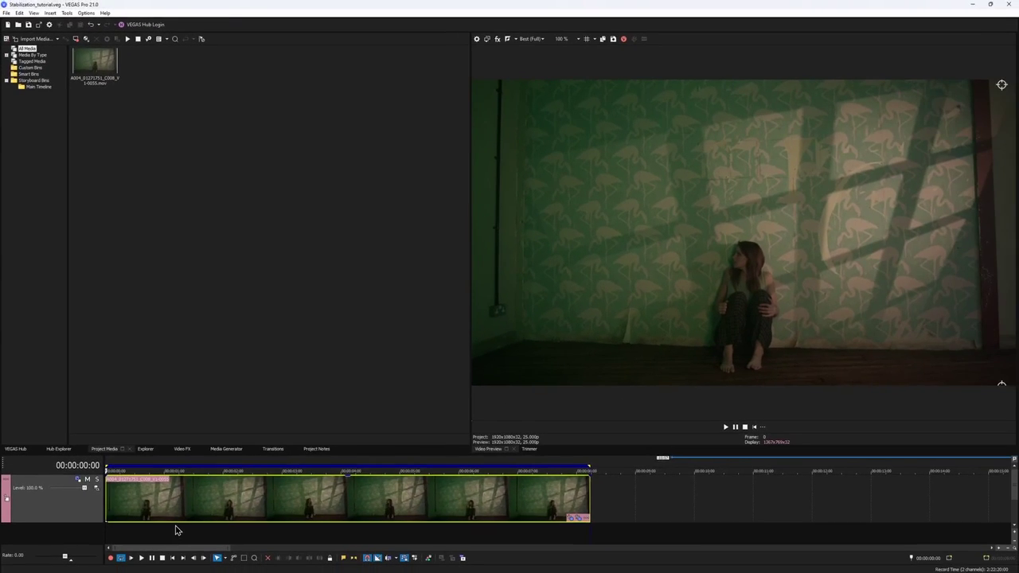
- Paste a copy of the clip after its end and remove Mocha and Picture In Picture from the copy
{"action": "left_click", "coordinate": [691, 491]}
{"action": "key", "text": "ctrl+v"}
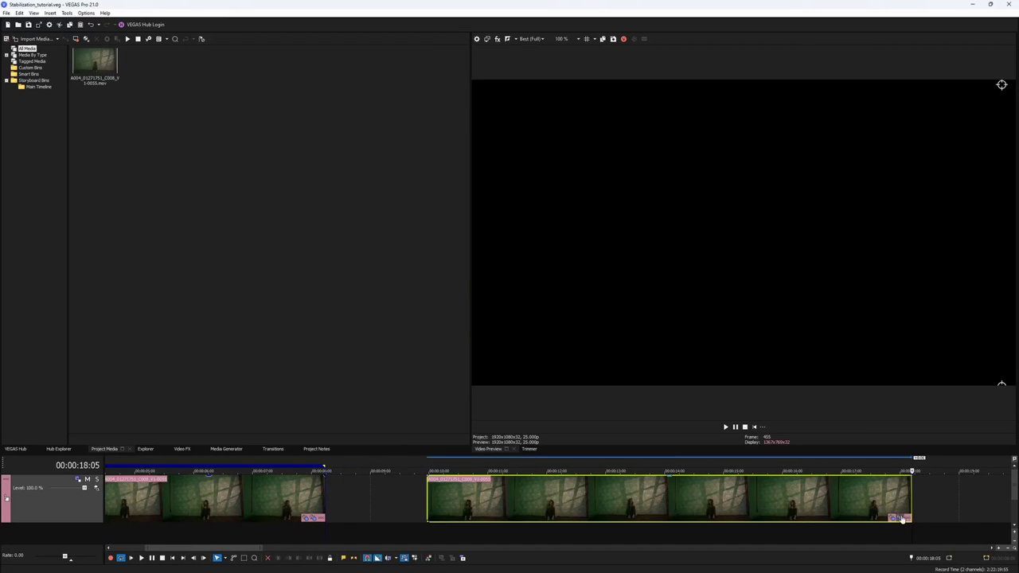
{"action": "left_click", "coordinate": [900, 518]}
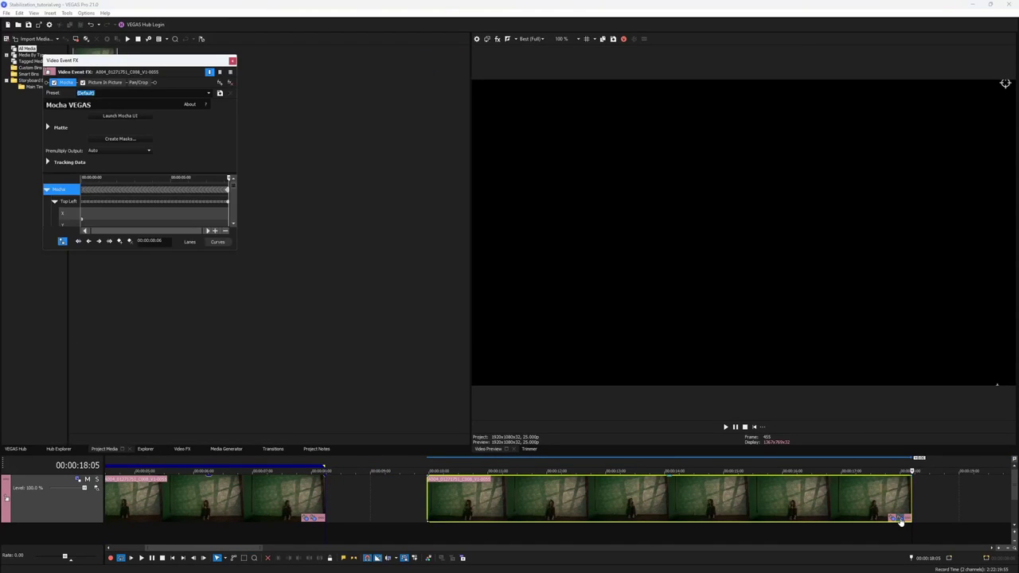
{"action": "left_click", "coordinate": [232, 85]}
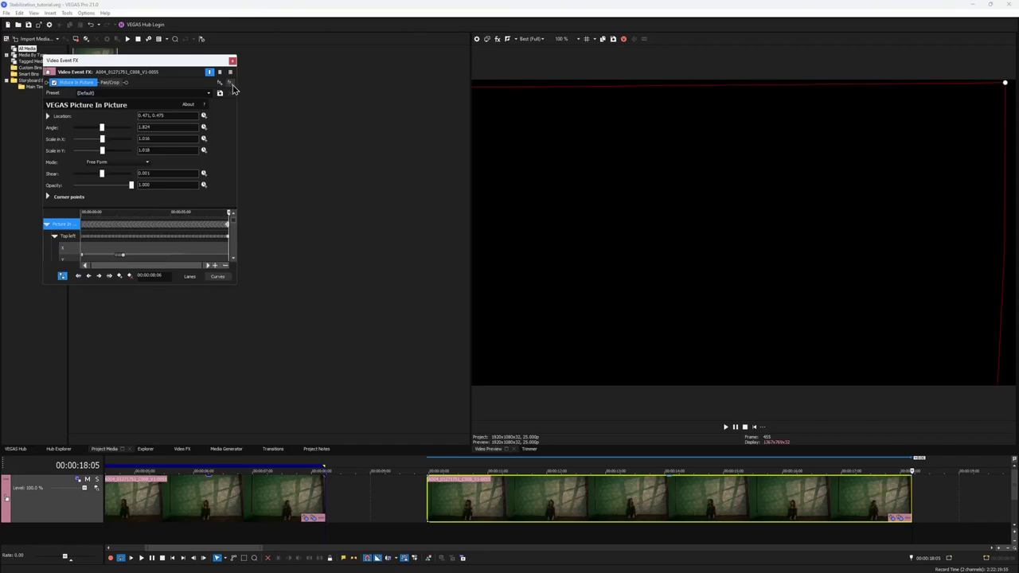
{"action": "left_click", "coordinate": [231, 84]}
{"action": "left_click", "coordinate": [458, 62]}
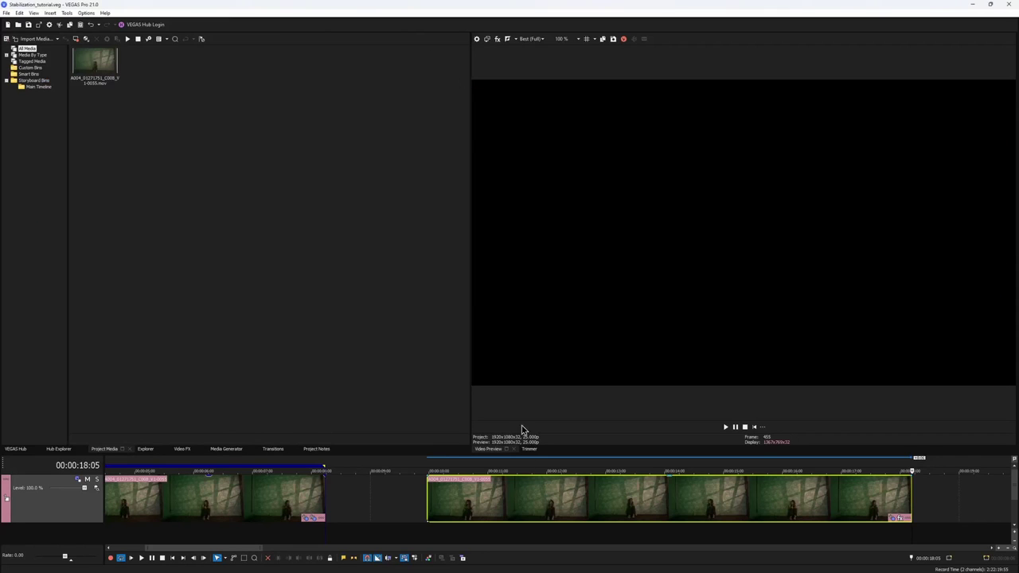
{"action": "left_click", "coordinate": [508, 502]}
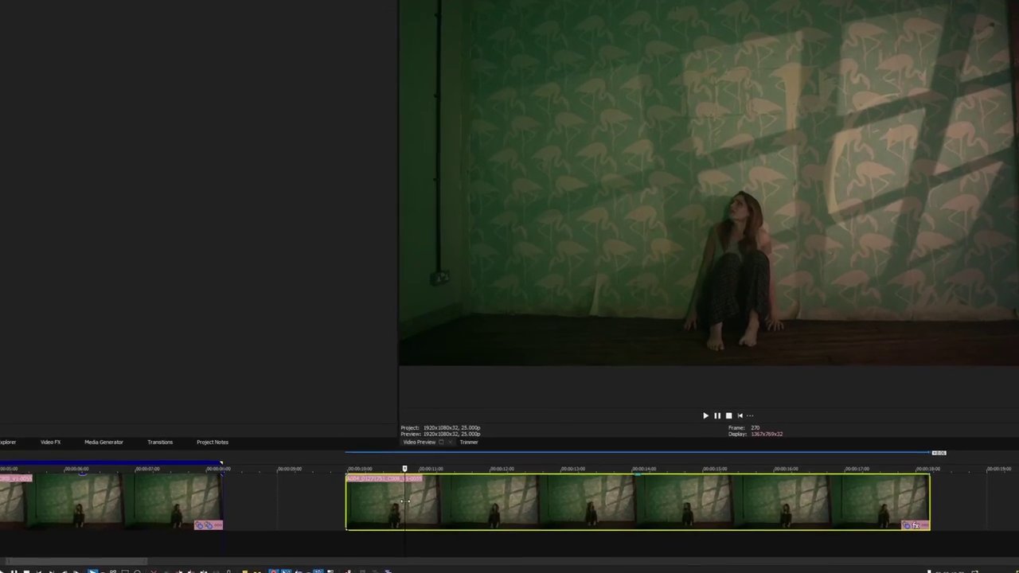
{"action": "right_click", "coordinate": [479, 501]}
{"action": "mouse_move", "coordinate": [391, 391]}
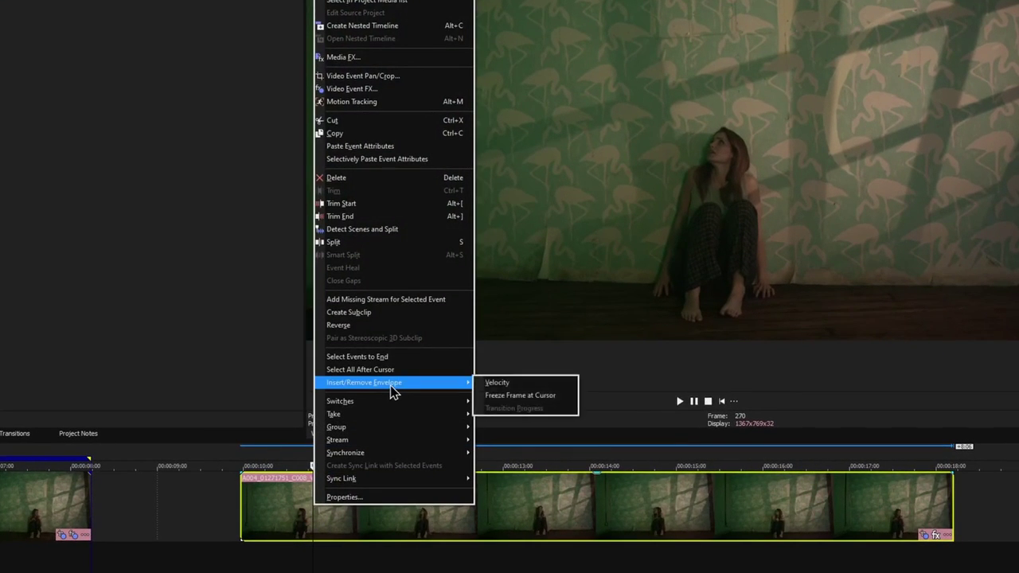
{"action": "left_click", "coordinate": [499, 385]}
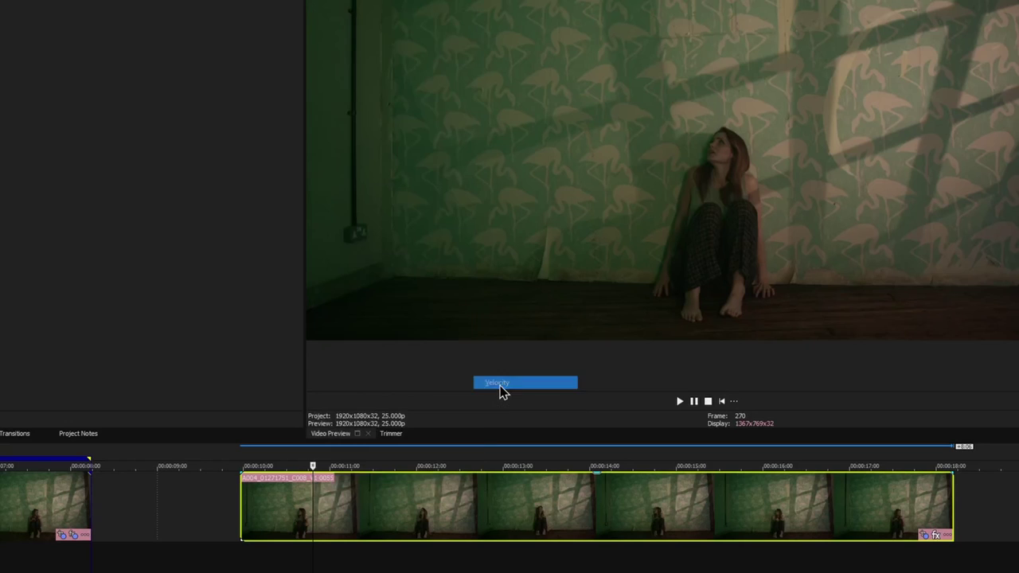
{"action": "left_click", "coordinate": [243, 510]}
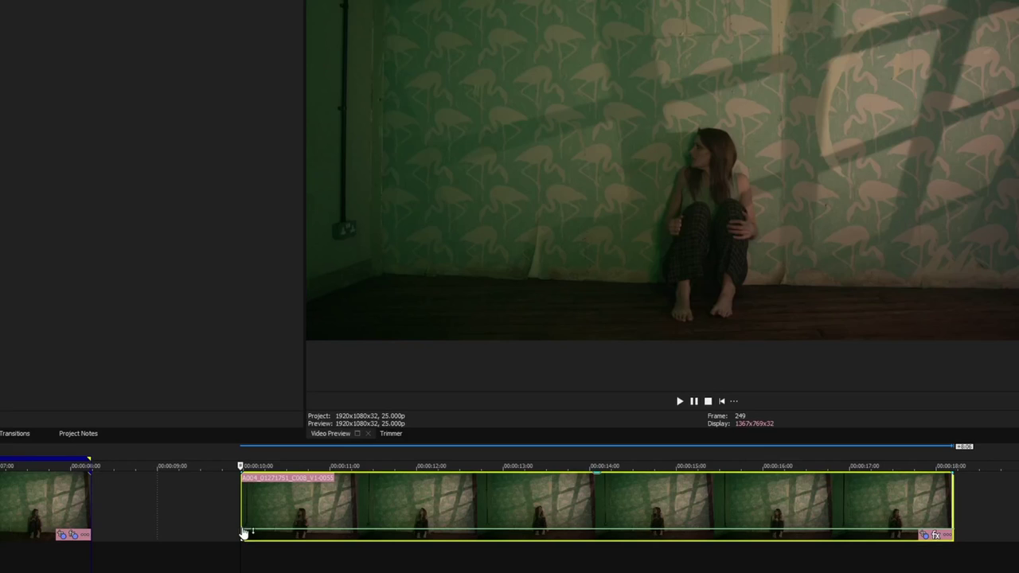
{"action": "right_click", "coordinate": [243, 531]}
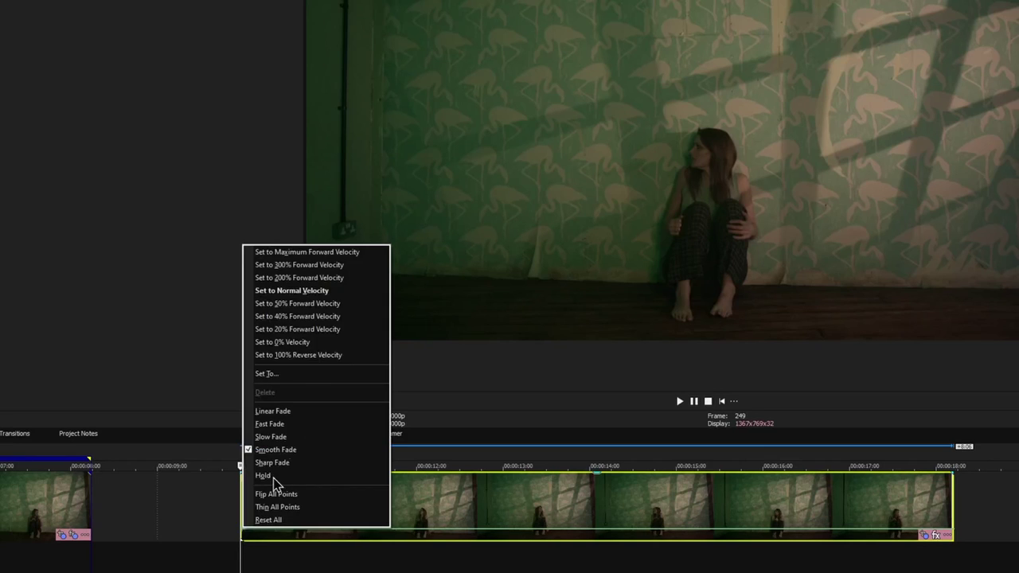
{"action": "left_click", "coordinate": [315, 344]}
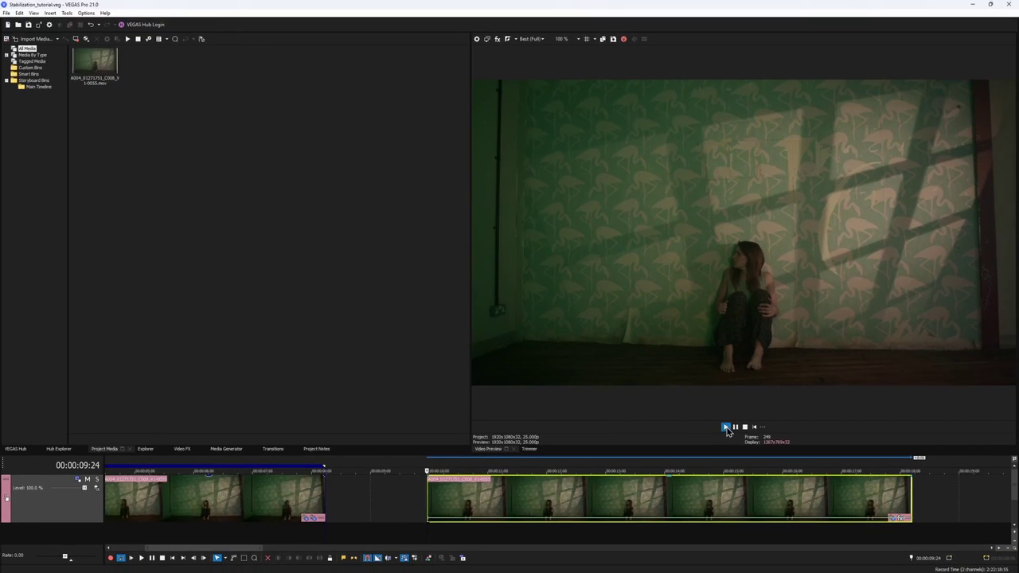
{"action": "left_click", "coordinate": [726, 429]}
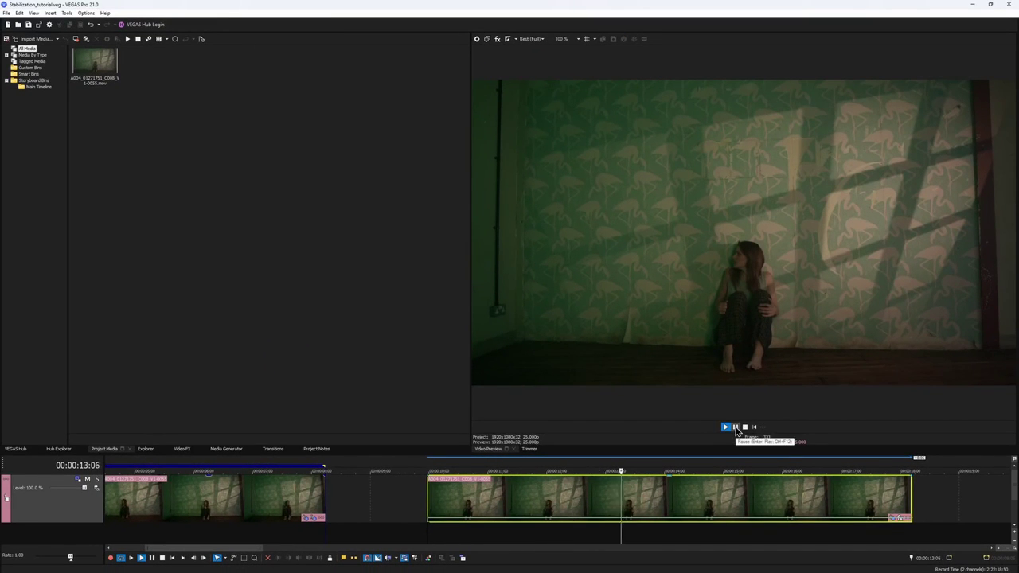
- Insert an adjustment track, put the first clip on it and align the second clip to the project start
{"action": "right_click", "coordinate": [382, 510]}
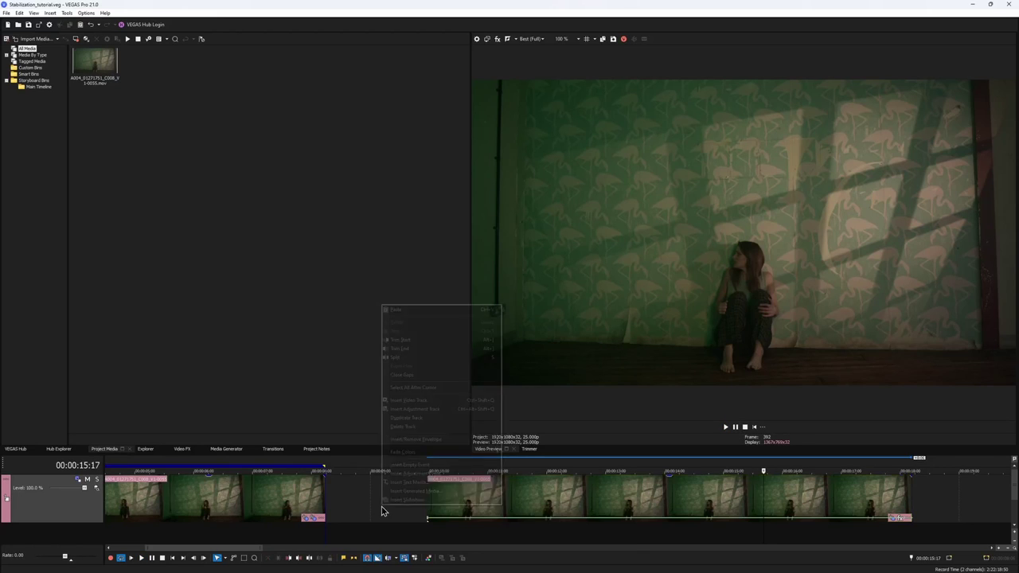
{"action": "left_click", "coordinate": [434, 409]}
{"action": "left_click_drag", "start_coordinate": [309, 522], "coordinate": [309, 492]}
{"action": "left_click_drag", "start_coordinate": [477, 534], "coordinate": [189, 548]}
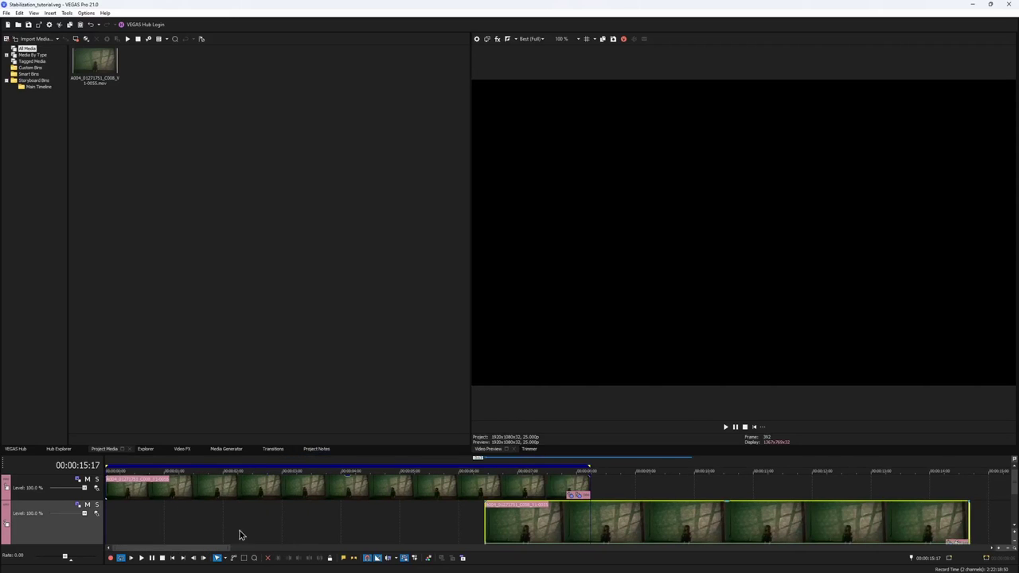
{"action": "left_click_drag", "start_coordinate": [552, 523], "coordinate": [204, 546]}
{"action": "left_click", "coordinate": [755, 428]}
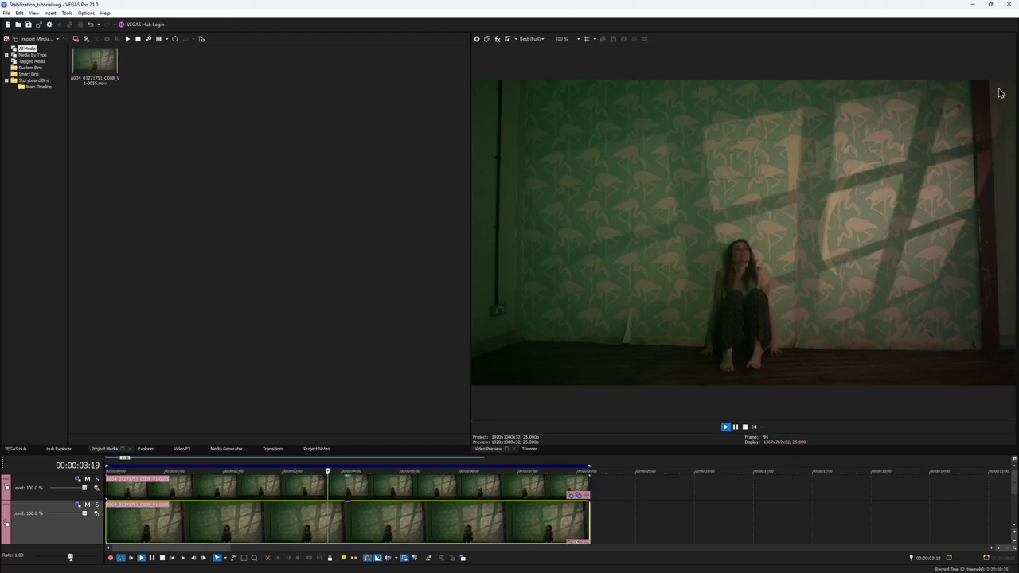
{"action": "scroll", "coordinate": [964, 112], "scroll_direction": "up", "scroll_amount": 1}
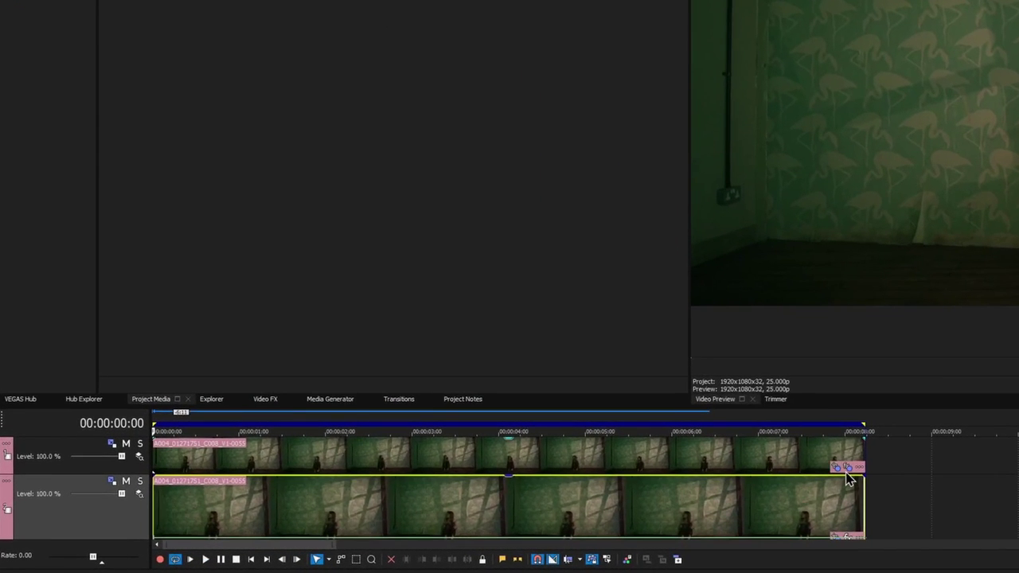
- Launch the Mocha UI from the wall clip's Event FX
{"action": "left_click", "coordinate": [579, 495]}
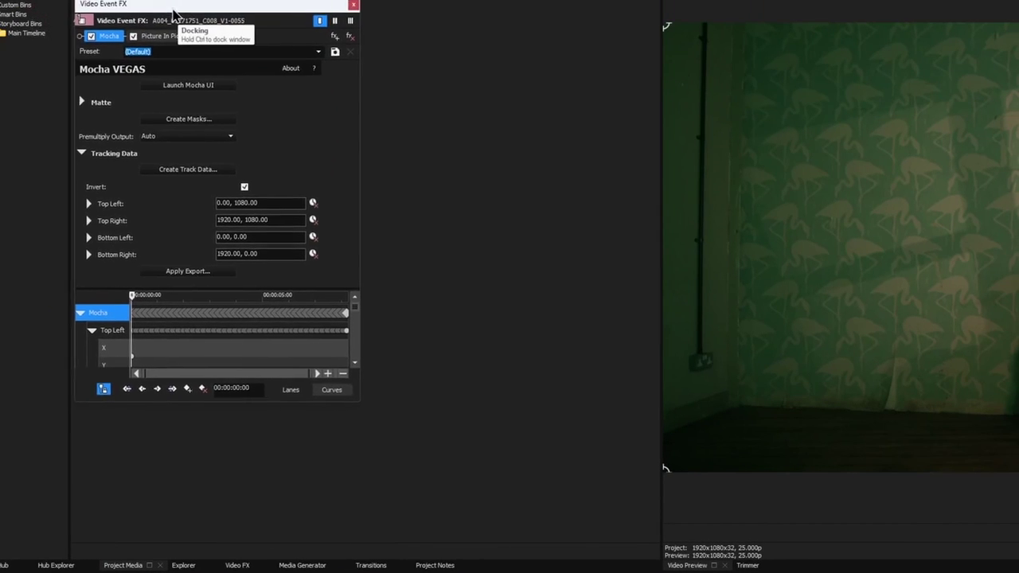
{"action": "left_click_drag", "start_coordinate": [173, 15], "coordinate": [304, 33]}
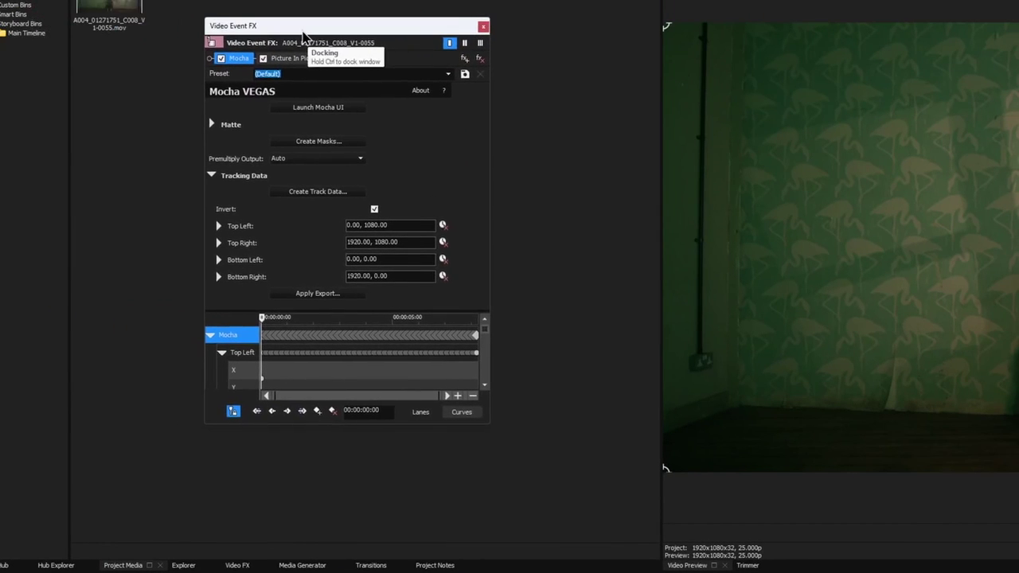
{"action": "left_click", "coordinate": [345, 110]}
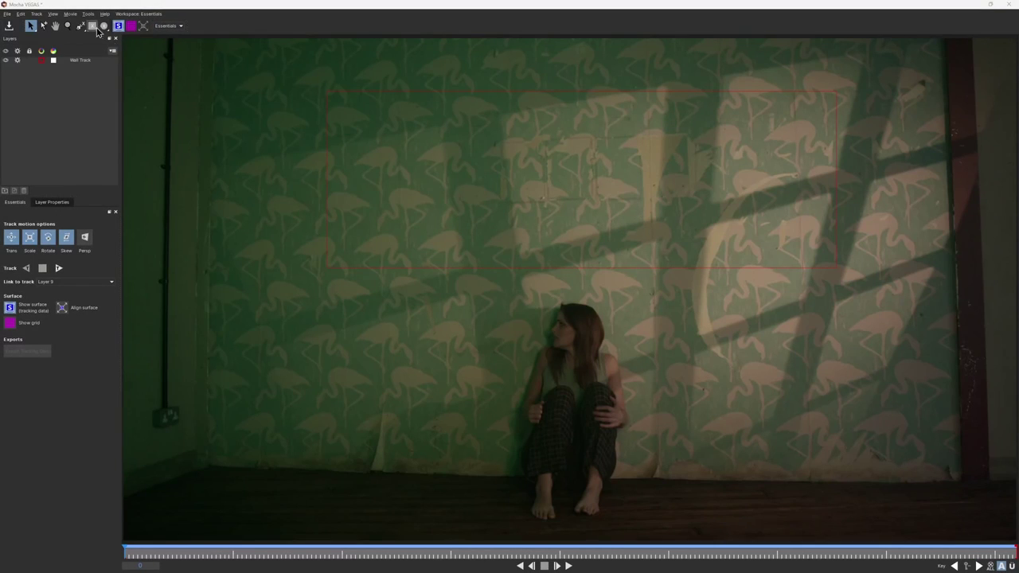
- Draw a near full-frame rectangle layer named Mask, link it to Wall Track, and run it forward
{"action": "left_click", "coordinate": [95, 26]}
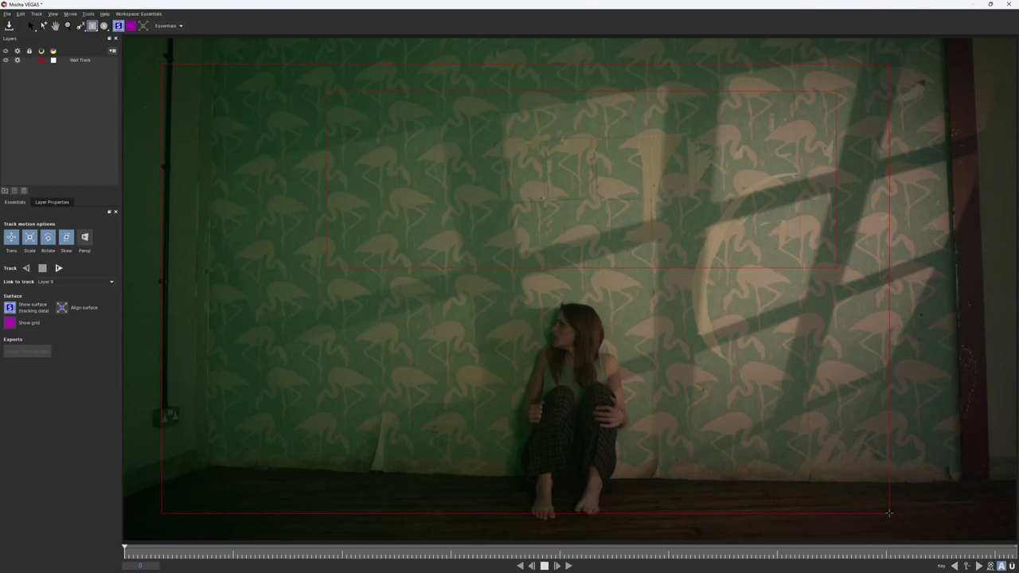
{"action": "left_click_drag", "start_coordinate": [979, 526], "coordinate": [978, 523]}
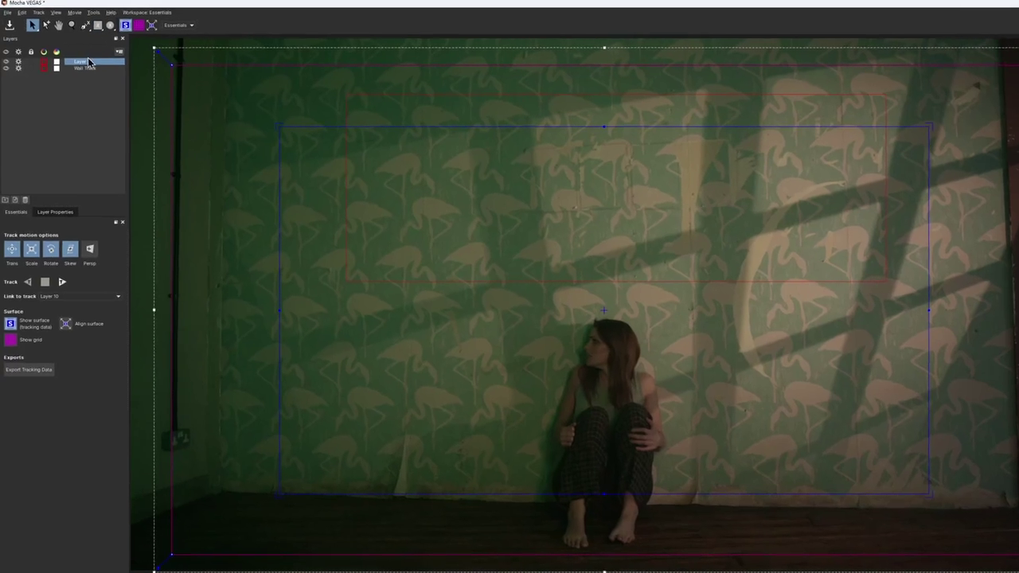
{"action": "double_click", "coordinate": [82, 60]}
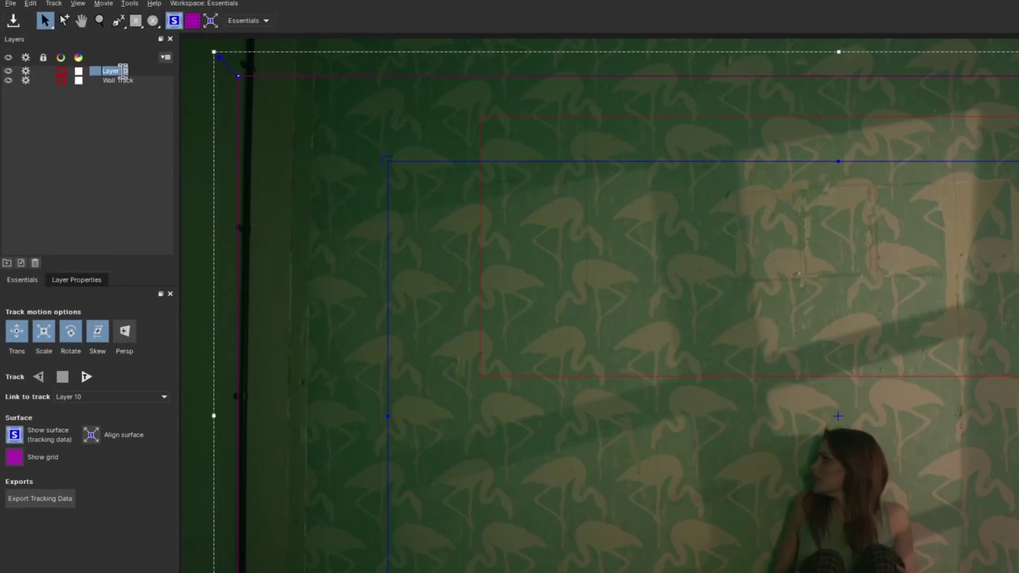
{"action": "key", "text": "Return"}
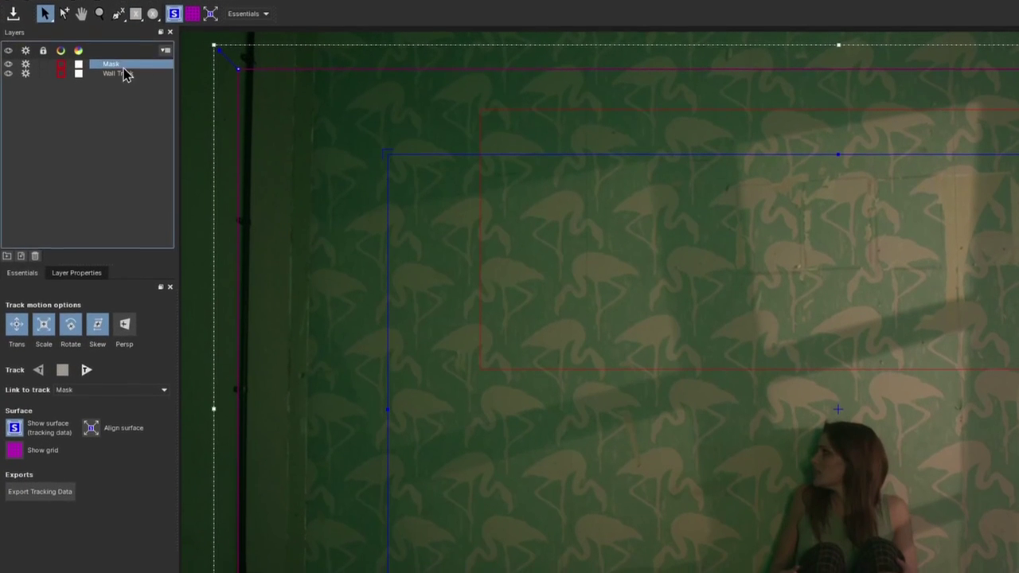
{"action": "left_click", "coordinate": [154, 358]}
{"action": "left_click", "coordinate": [91, 377]}
{"action": "key", "text": "g"}
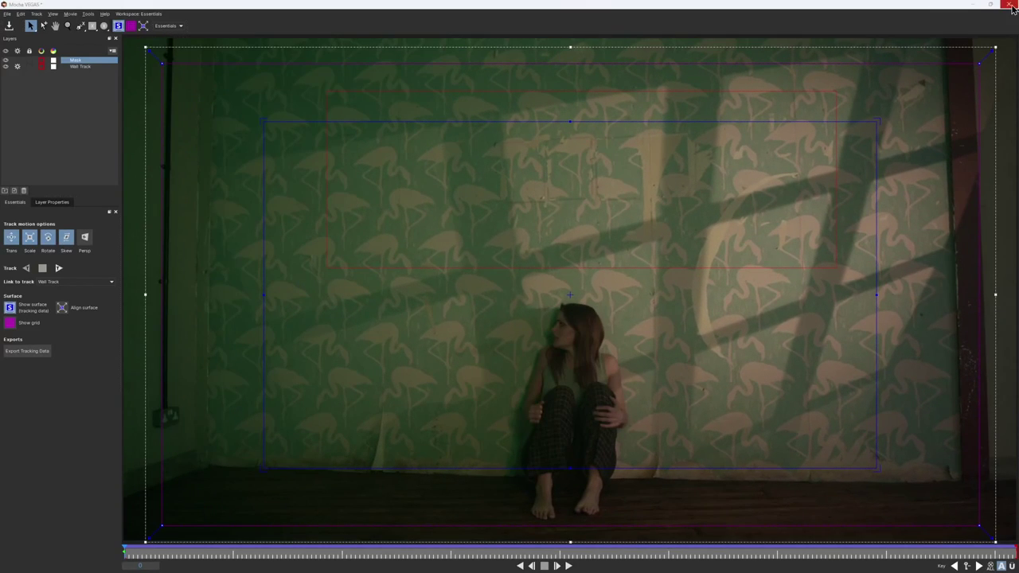
- Close Mocha, saving the changes, and inspect the clip at 00:00:04:23 and 00:00:03:03
{"action": "left_click", "coordinate": [1010, 4]}
{"action": "left_click", "coordinate": [628, 310]}
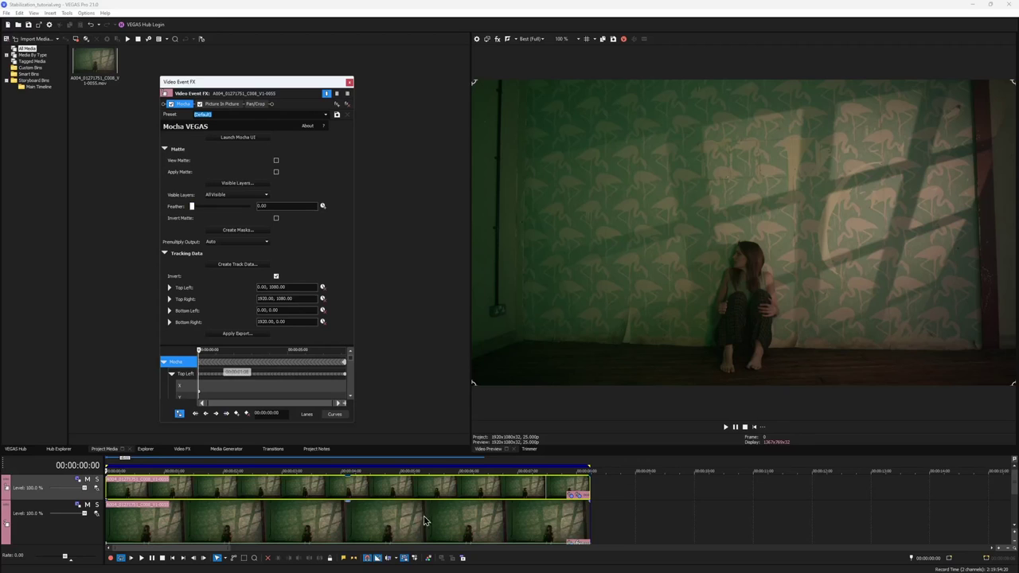
{"action": "left_click", "coordinate": [395, 498]}
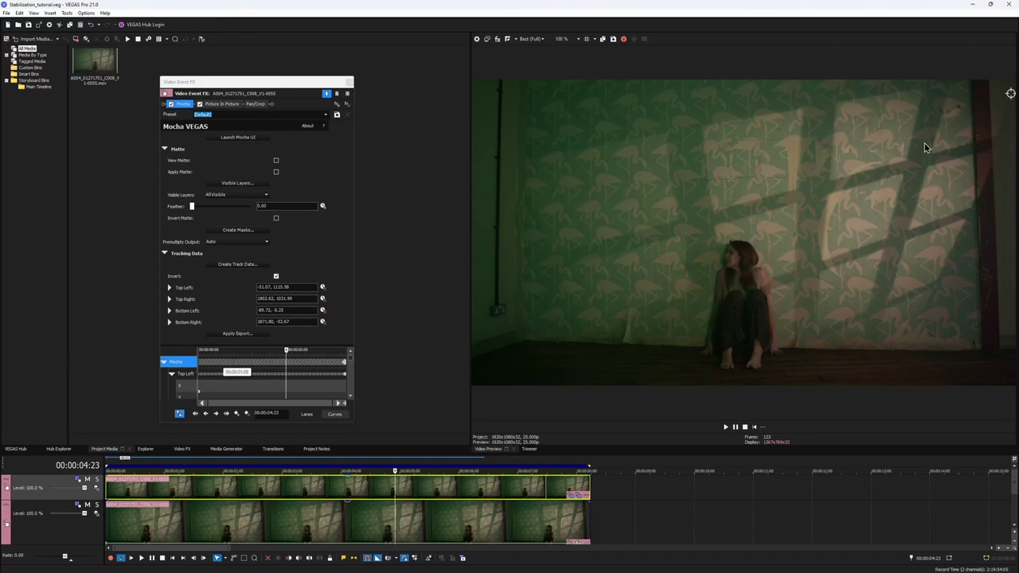
{"action": "scroll", "coordinate": [823, 164], "scroll_direction": "up", "scroll_amount": 5}
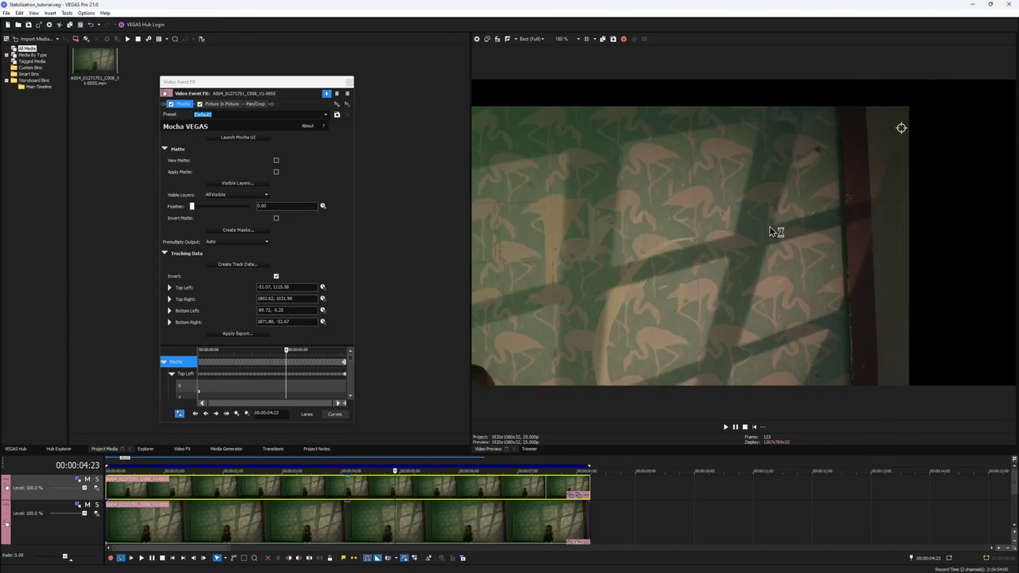
{"action": "scroll", "coordinate": [807, 215], "scroll_direction": "up", "scroll_amount": 1}
{"action": "left_click", "coordinate": [289, 497]}
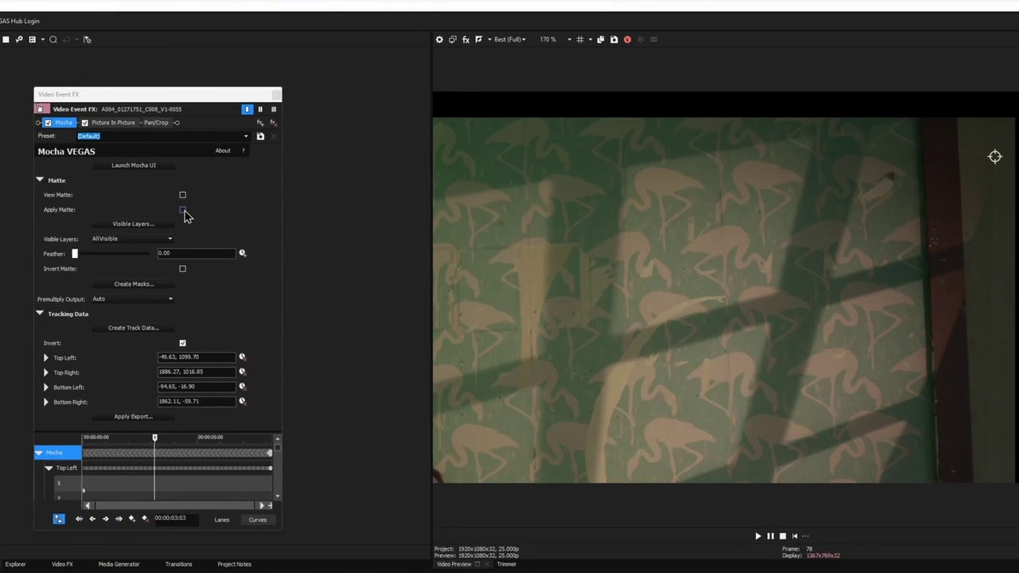
- Apply the Mocha matte with a feather of 62.59 and reset the preview zoom to 100%
{"action": "left_click", "coordinate": [183, 210]}
{"action": "left_click", "coordinate": [83, 253]}
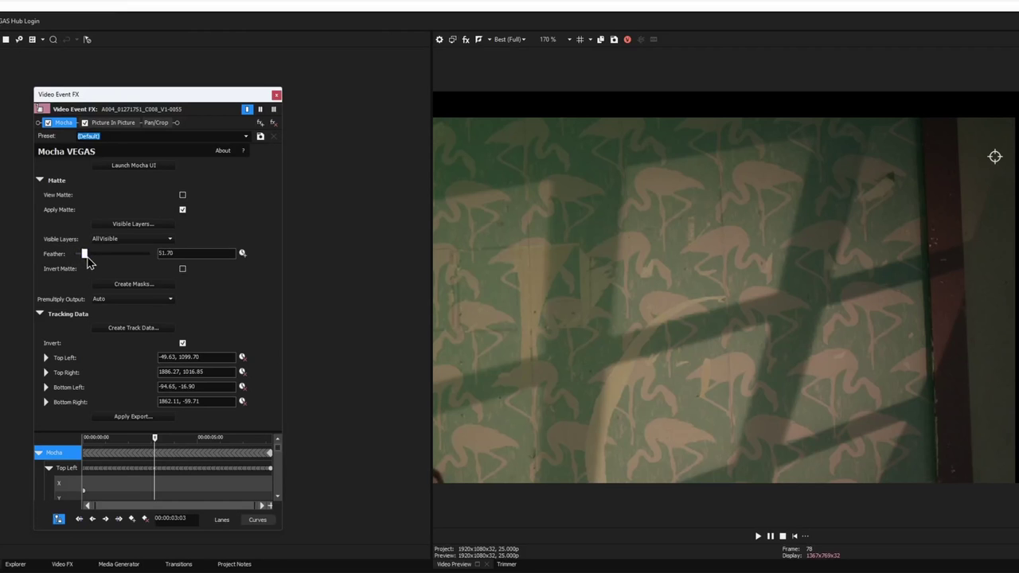
{"action": "scroll", "coordinate": [752, 295], "scroll_direction": "down", "scroll_amount": 3}
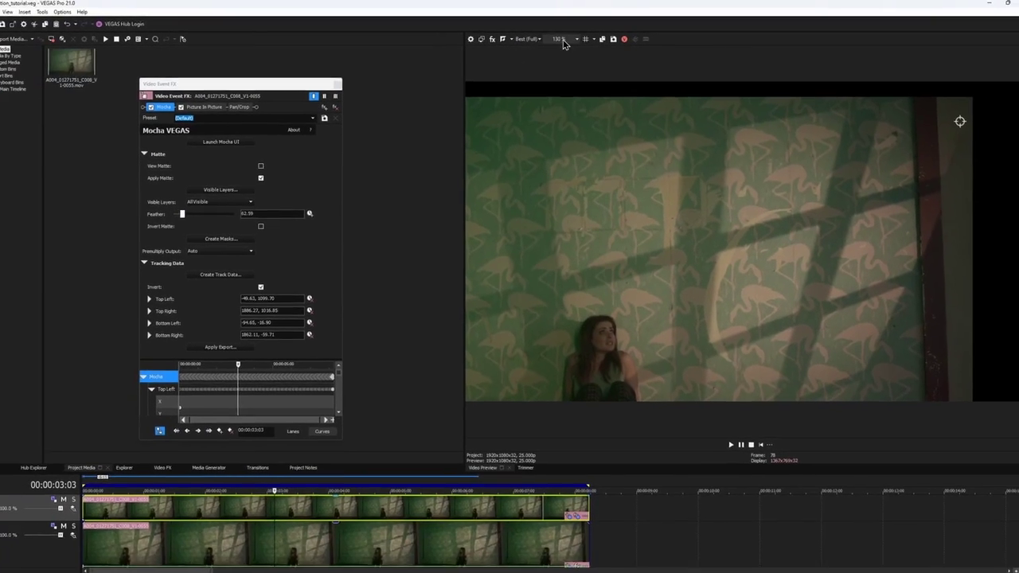
{"action": "left_click", "coordinate": [563, 41]}
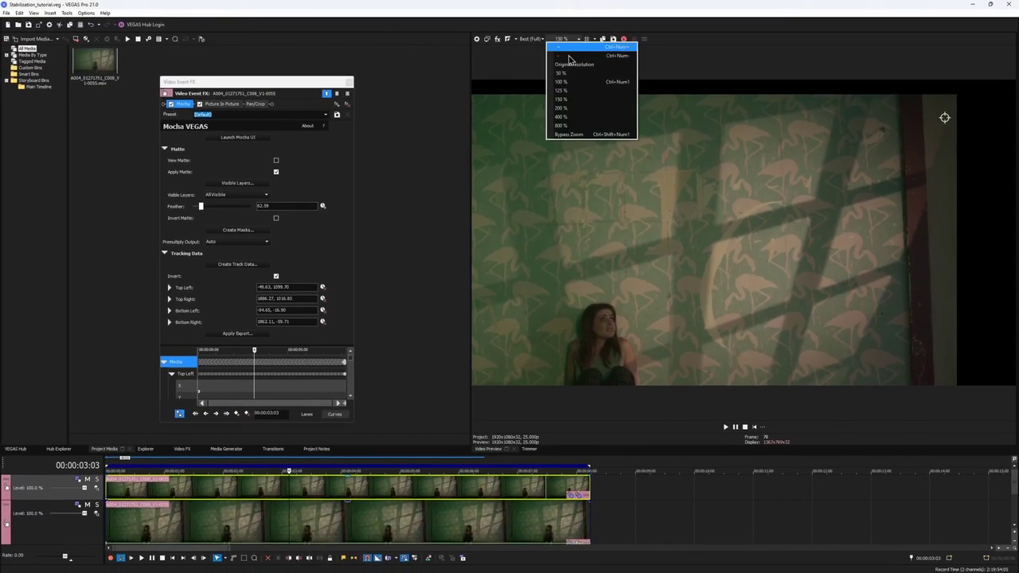
{"action": "left_click", "coordinate": [571, 84]}
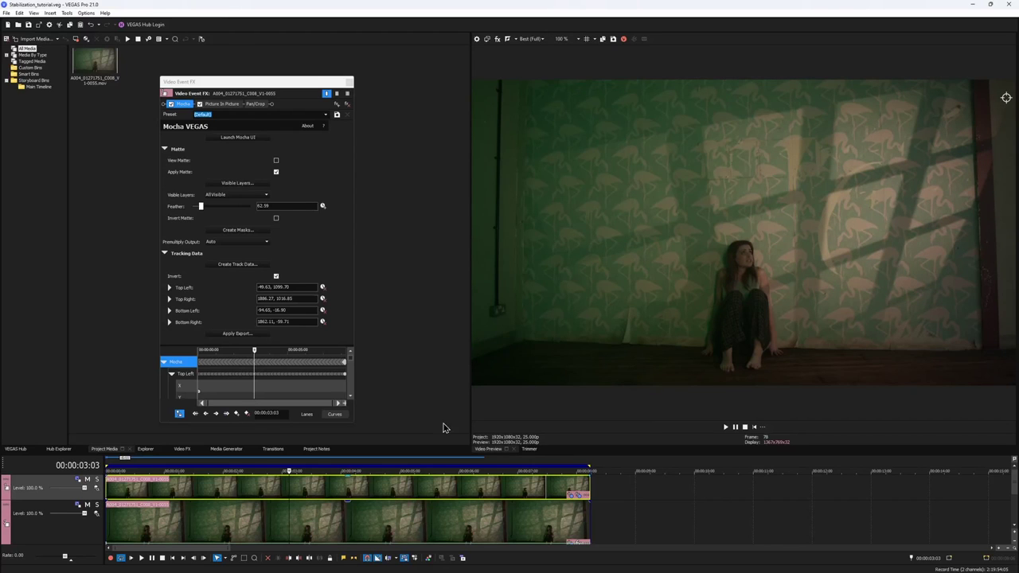
{"action": "left_click", "coordinate": [168, 494]}
{"action": "left_click", "coordinate": [360, 498]}
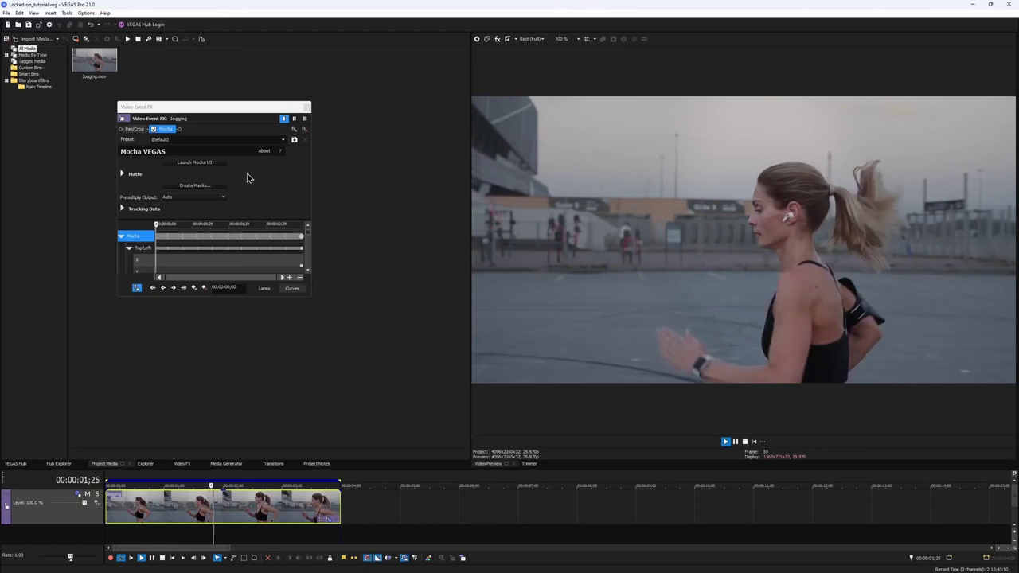
- Launch the Mocha UI from the Jogging clip's Video Event FX window
{"action": "left_click", "coordinate": [214, 164]}
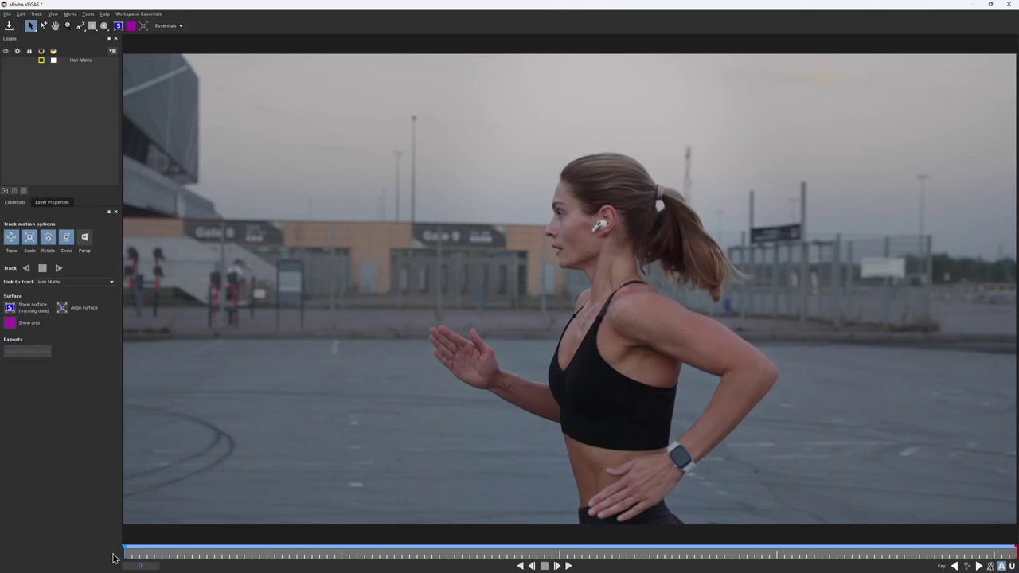
{"action": "key", "text": "space"}
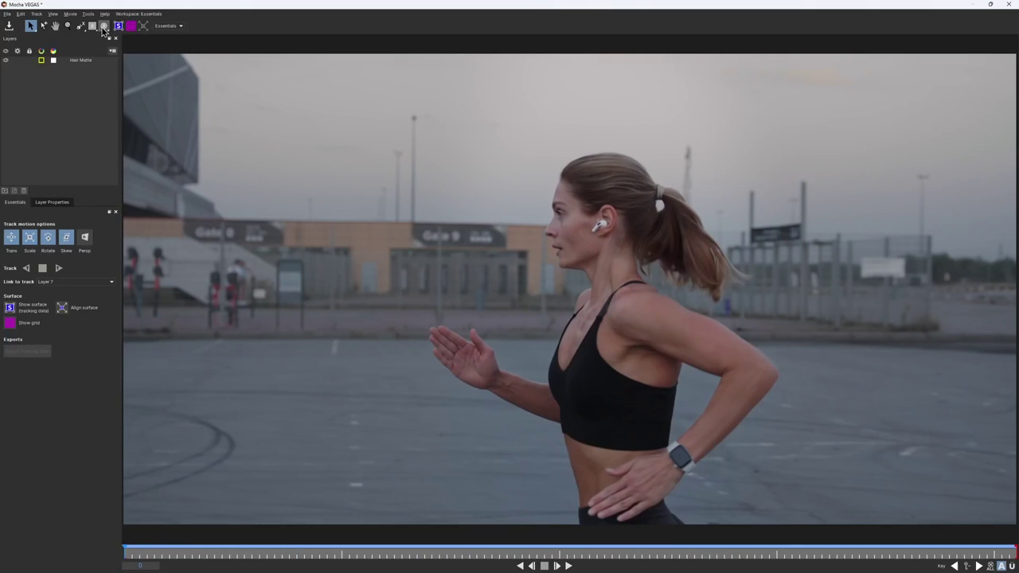
- Draw an ellipse around the runner's head, place it below Hair Matte, and rename it 'Ear track'
{"action": "left_click", "coordinate": [103, 27]}
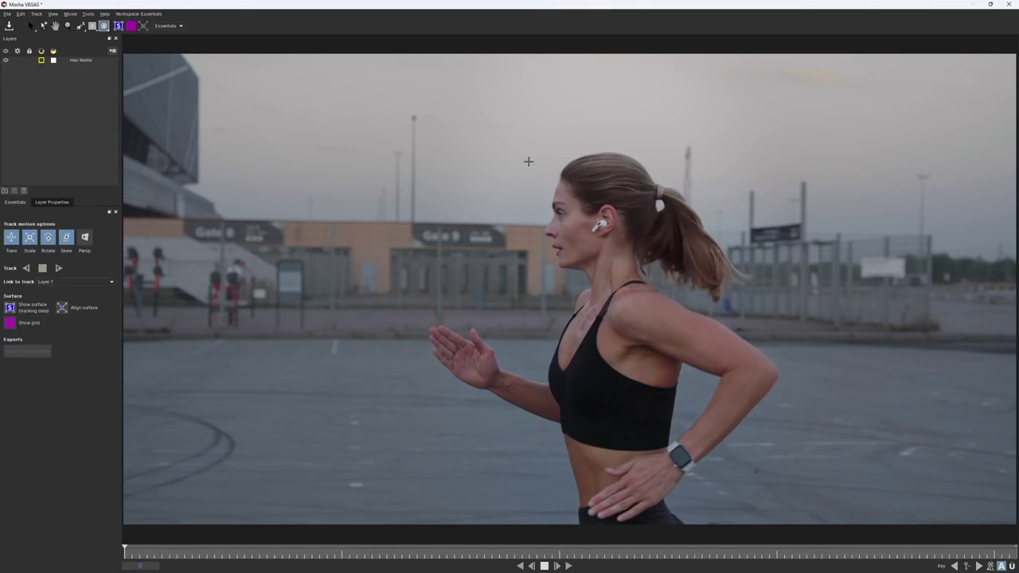
{"action": "left_click_drag", "start_coordinate": [629, 274], "coordinate": [629, 274]}
{"action": "scroll", "coordinate": [613, 231], "scroll_direction": "up", "scroll_amount": 3}
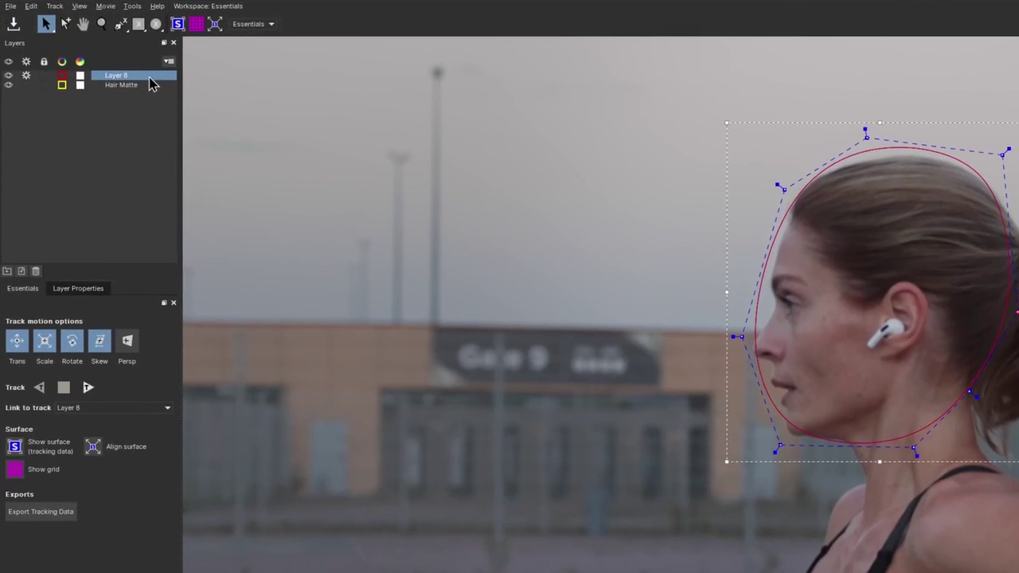
{"action": "left_click_drag", "start_coordinate": [149, 78], "coordinate": [132, 90]}
{"action": "double_click", "coordinate": [122, 86]}
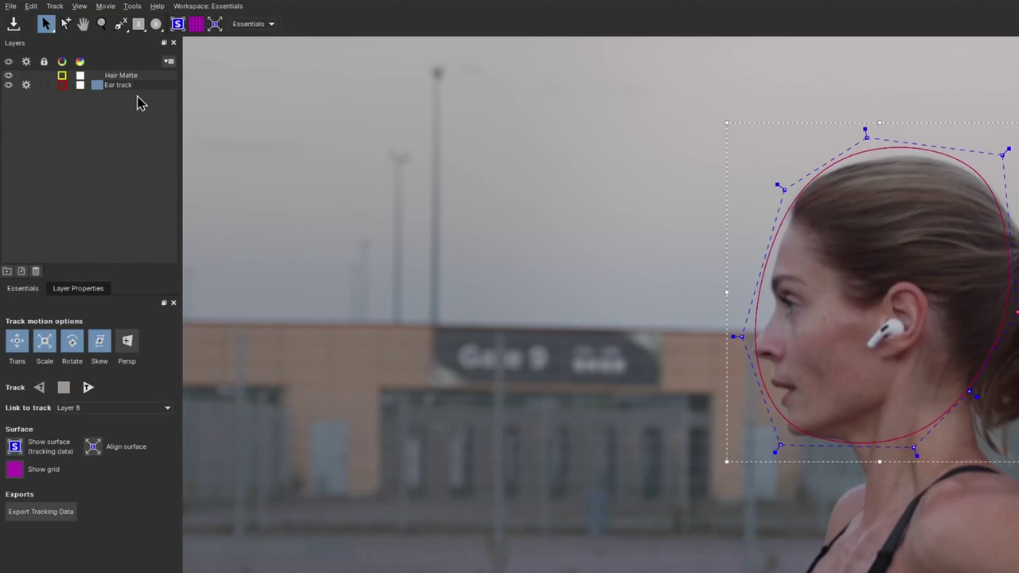
{"action": "type", "text": "Ear track"}
{"action": "key", "text": "Return"}
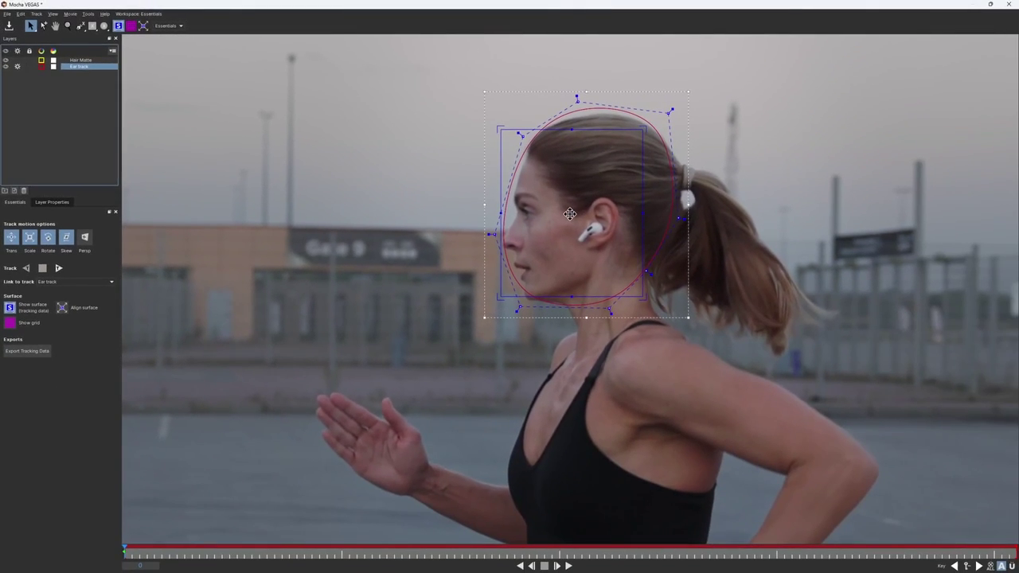
{"action": "left_click_drag", "start_coordinate": [570, 213], "coordinate": [596, 230]}
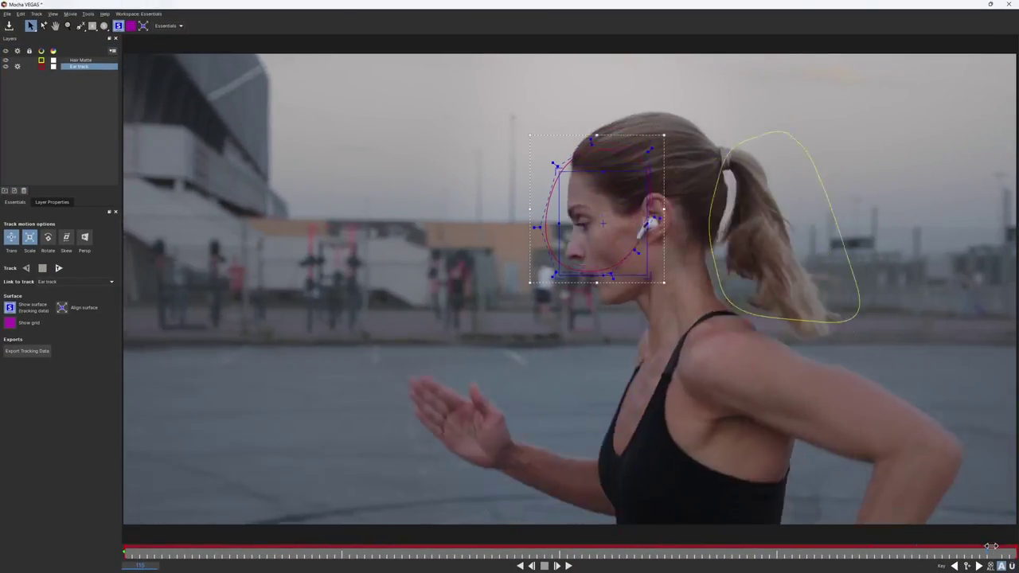
- Track the Ear track layer forward and backward from the first frame, then close Mocha and save
{"action": "left_click_drag", "start_coordinate": [670, 549], "coordinate": [115, 526]}
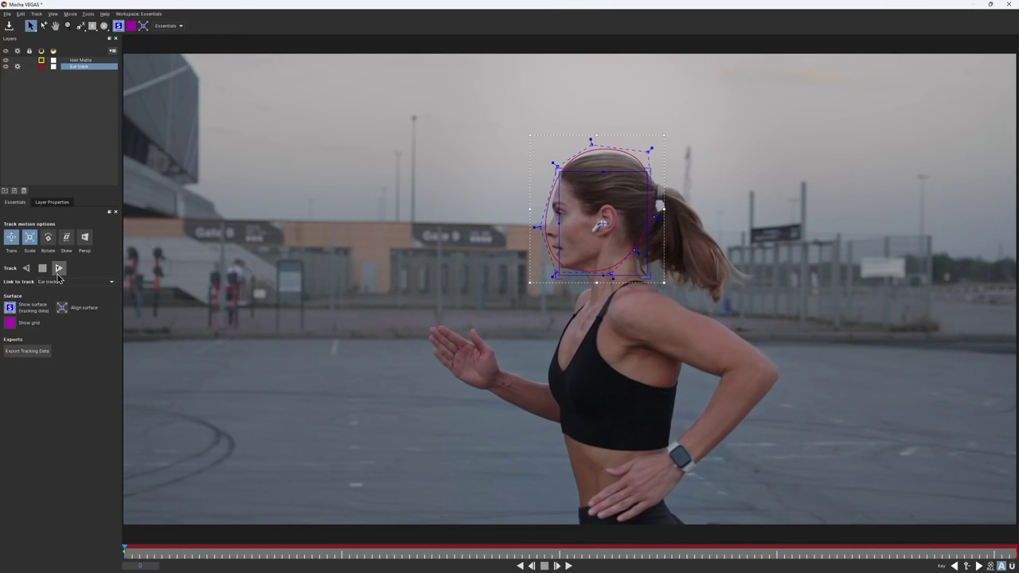
{"action": "left_click", "coordinate": [58, 271]}
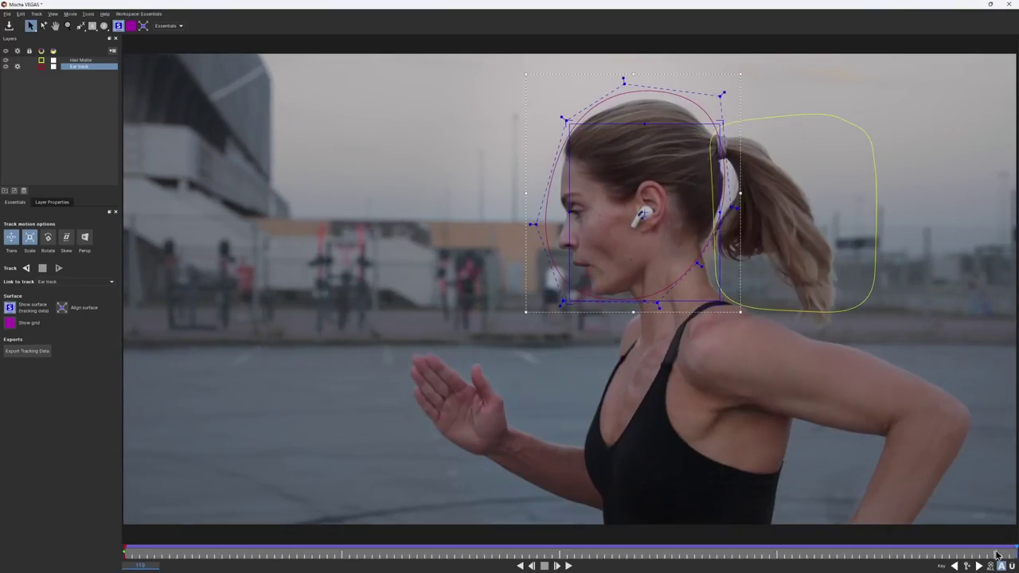
{"action": "left_click", "coordinate": [955, 565]}
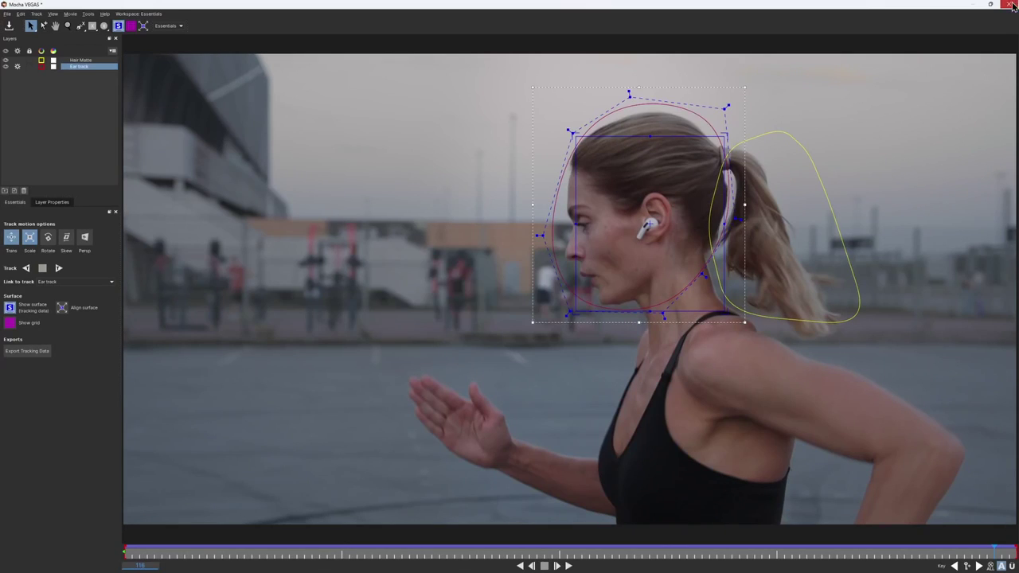
{"action": "left_click", "coordinate": [1012, 5]}
{"action": "left_click", "coordinate": [635, 308]}
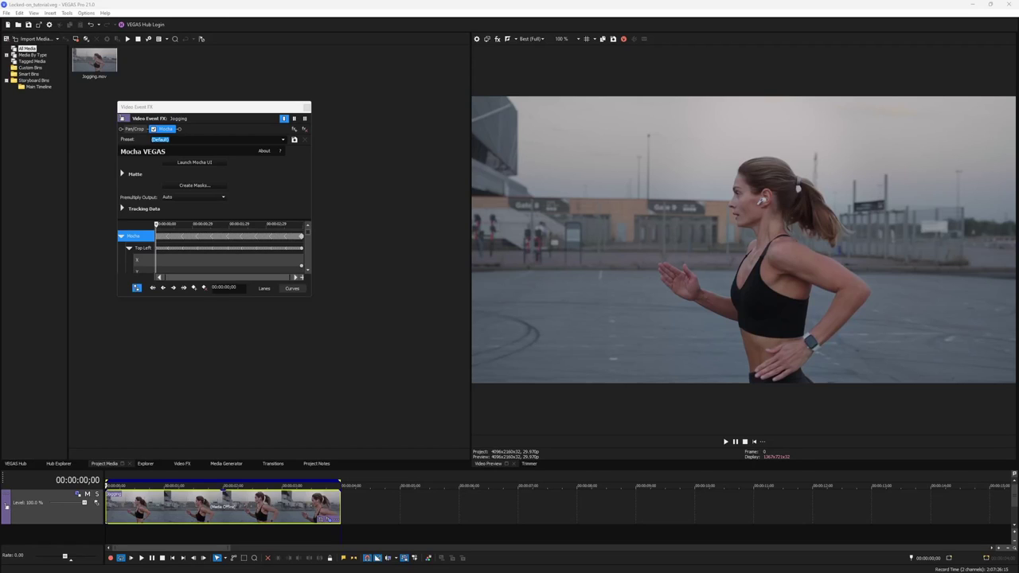
- Create corner track data from the Ear track layer and export it as Mocha 1 motion tracking
{"action": "left_click", "coordinate": [123, 209]}
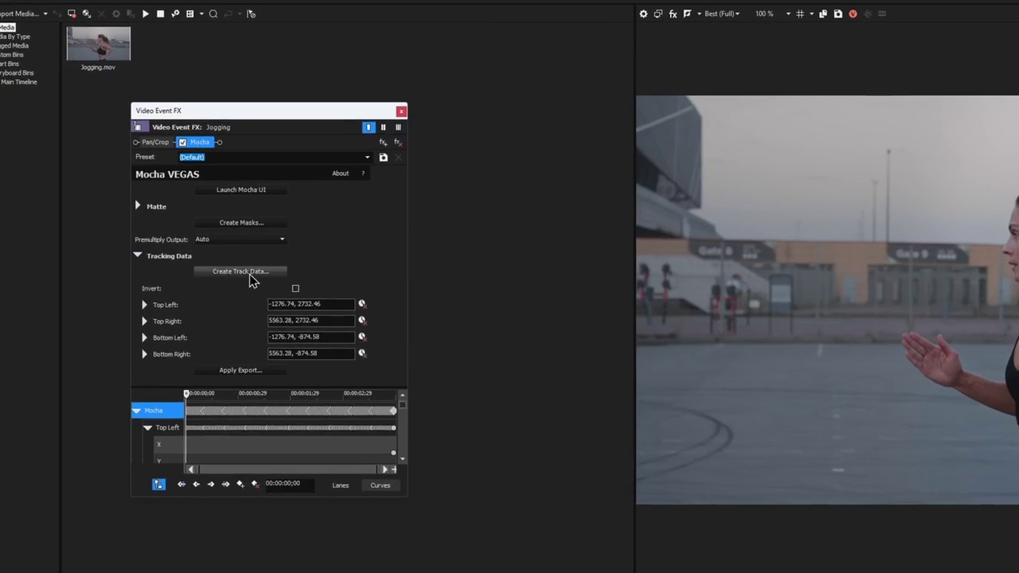
{"action": "left_click", "coordinate": [199, 221]}
{"action": "left_click", "coordinate": [194, 261]}
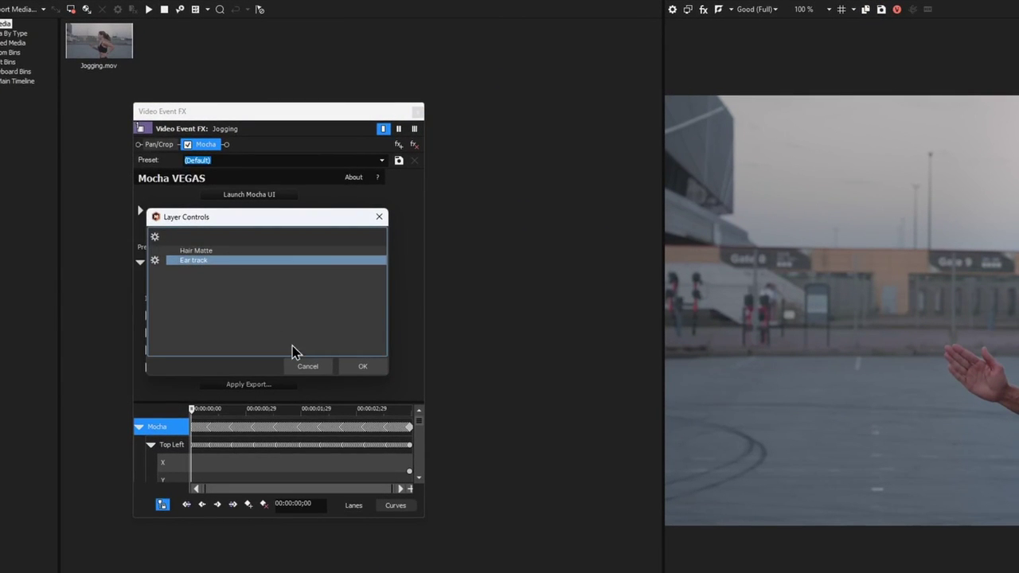
{"action": "left_click", "coordinate": [356, 364]}
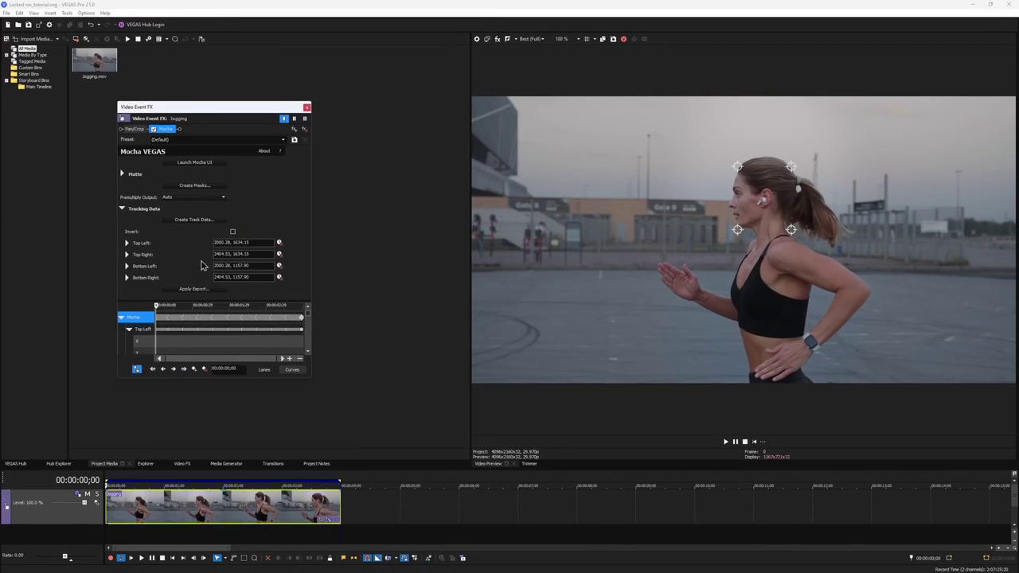
{"action": "left_click", "coordinate": [195, 289]}
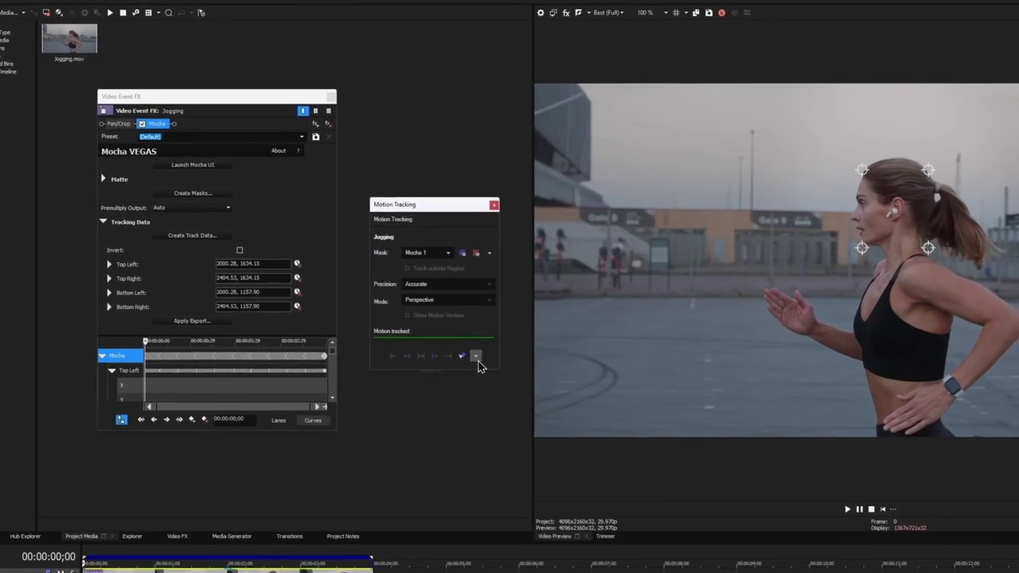
{"action": "left_click", "coordinate": [477, 359]}
{"action": "mouse_move", "coordinate": [434, 372]}
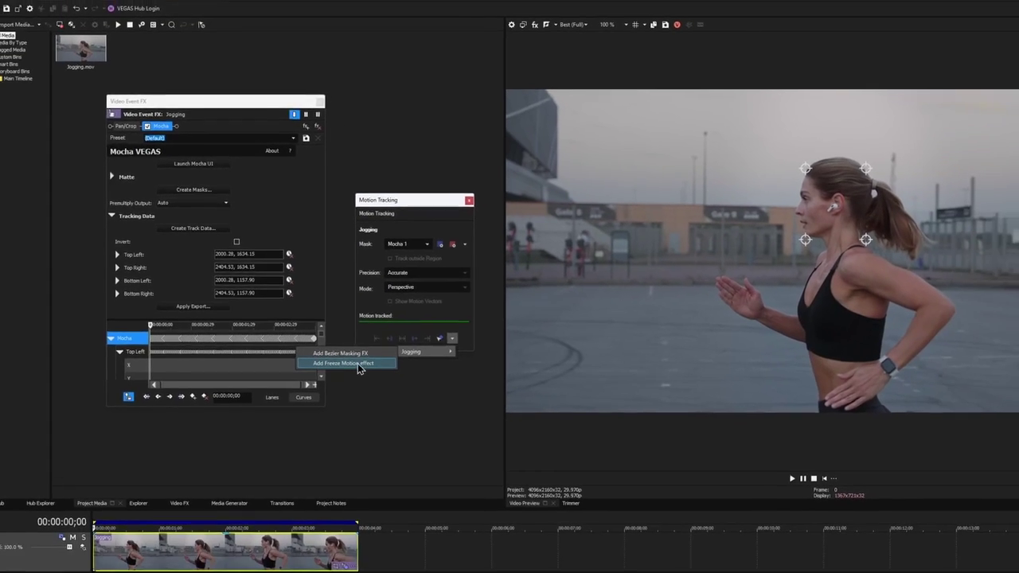
- Add a Freeze Motion Video Stabilization effect to the Jogging clip and show its settings
{"action": "left_click", "coordinate": [372, 398]}
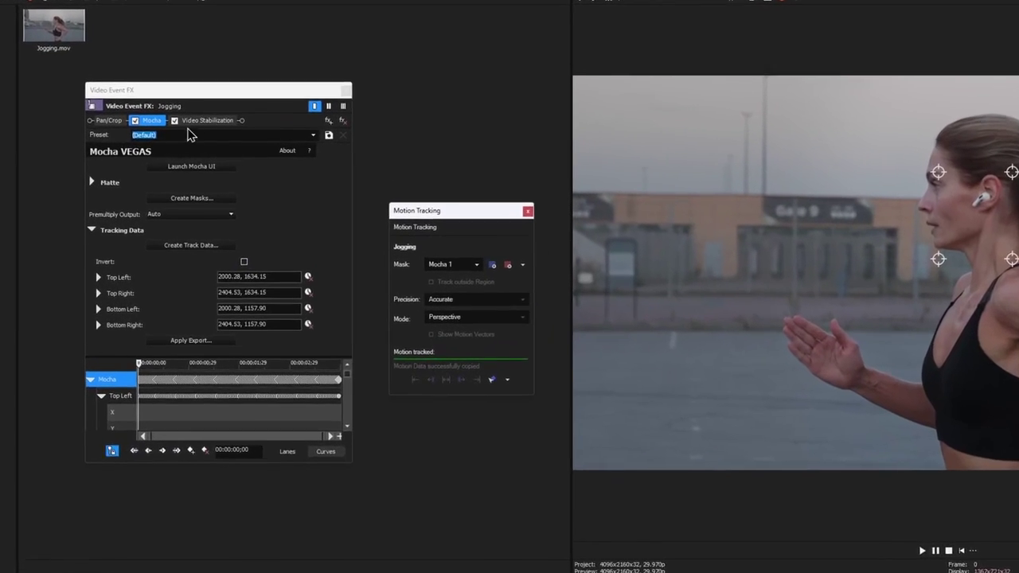
{"action": "left_click", "coordinate": [205, 130]}
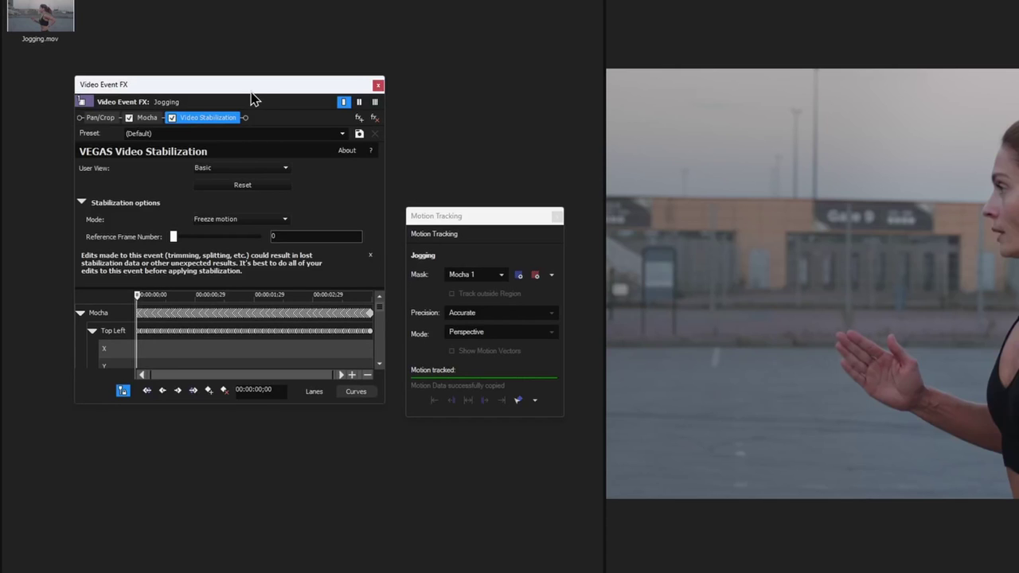
- Switch the Video Stabilization settings to the Professional user view
{"action": "left_click", "coordinate": [241, 169]}
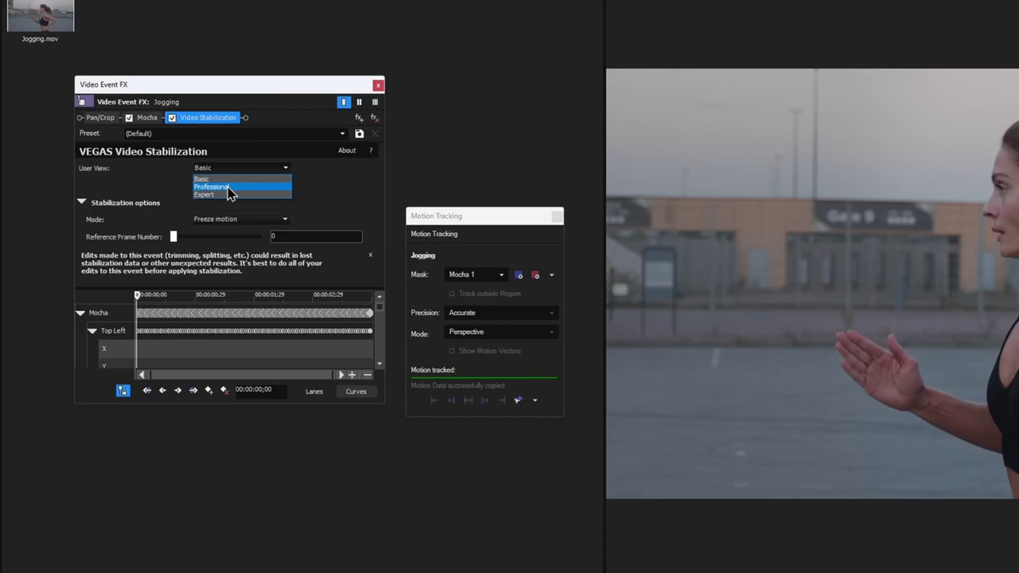
{"action": "left_click", "coordinate": [229, 190]}
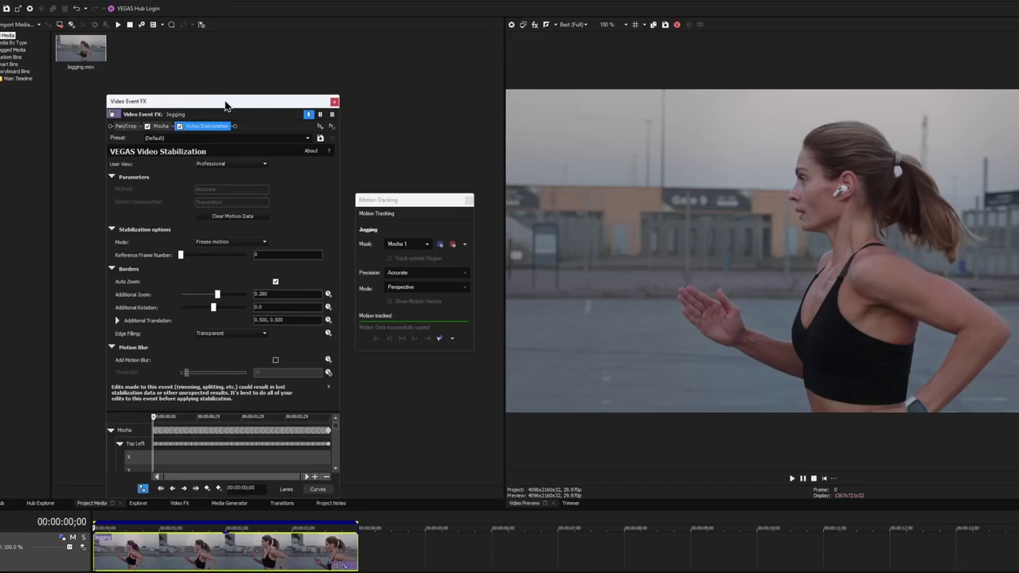
{"action": "mouse_move", "coordinate": [239, 87]}
{"action": "left_mouse_down"}
{"action": "mouse_move", "coordinate": [238, 32]}
{"action": "mouse_move", "coordinate": [228, 76]}
{"action": "left_mouse_up"}
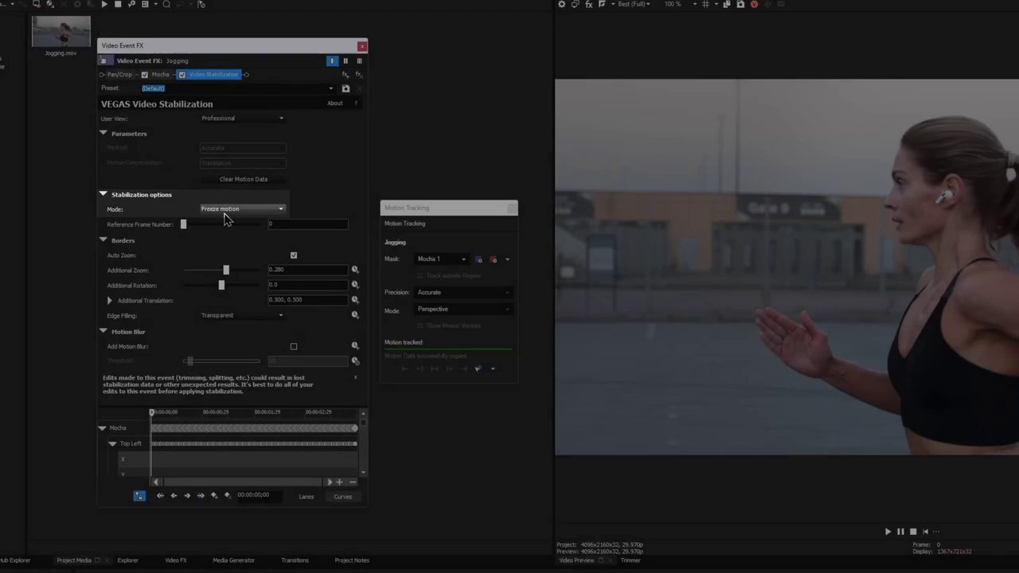
- Try Smooth motion with smoothing 2.8 and Auto Zoom, then revert to Freeze motion
{"action": "left_click", "coordinate": [231, 208]}
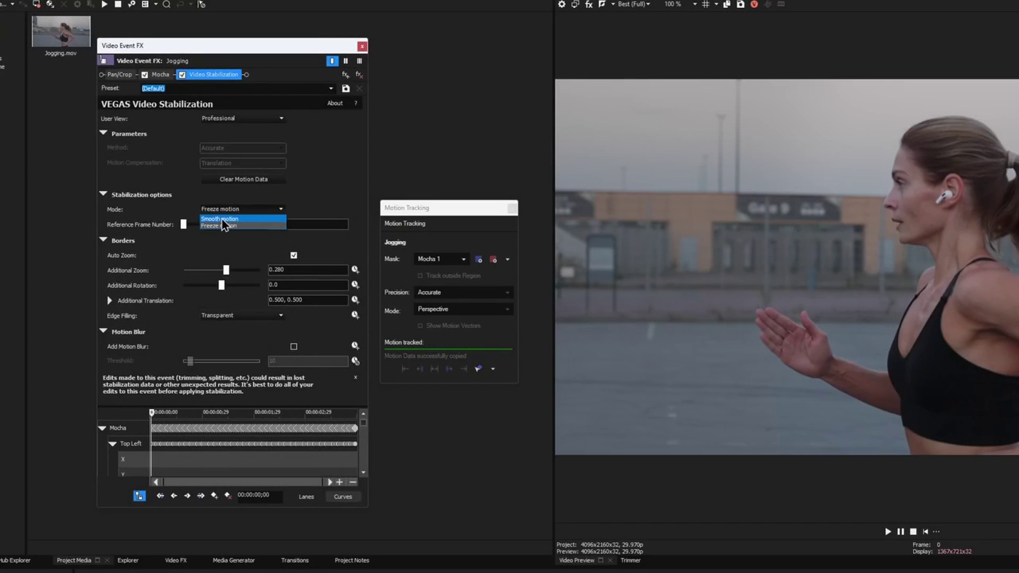
{"action": "left_click", "coordinate": [223, 224]}
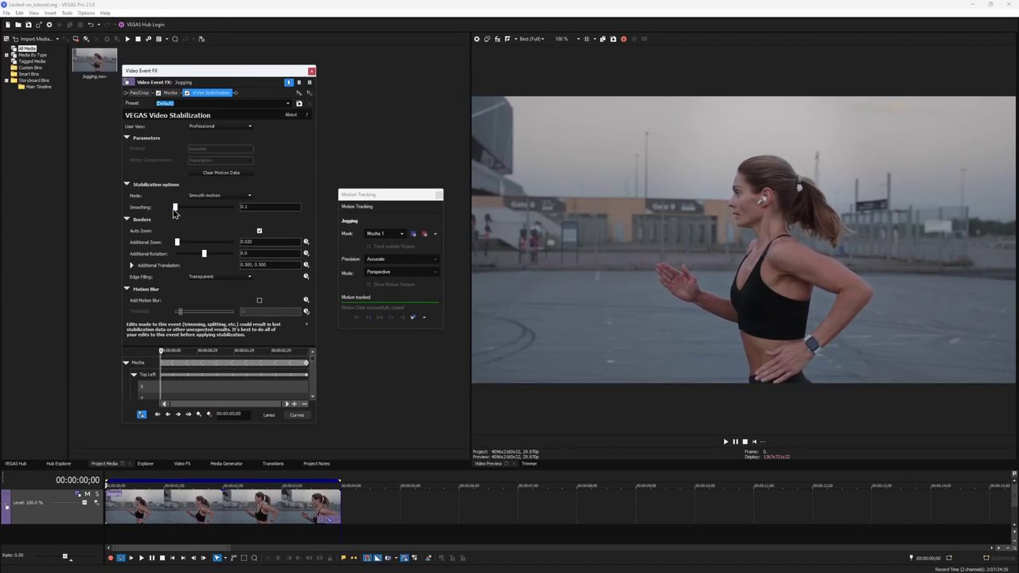
{"action": "left_click_drag", "start_coordinate": [174, 211], "coordinate": [194, 208]}
{"action": "left_click", "coordinate": [258, 231]}
{"action": "left_click", "coordinate": [204, 208]}
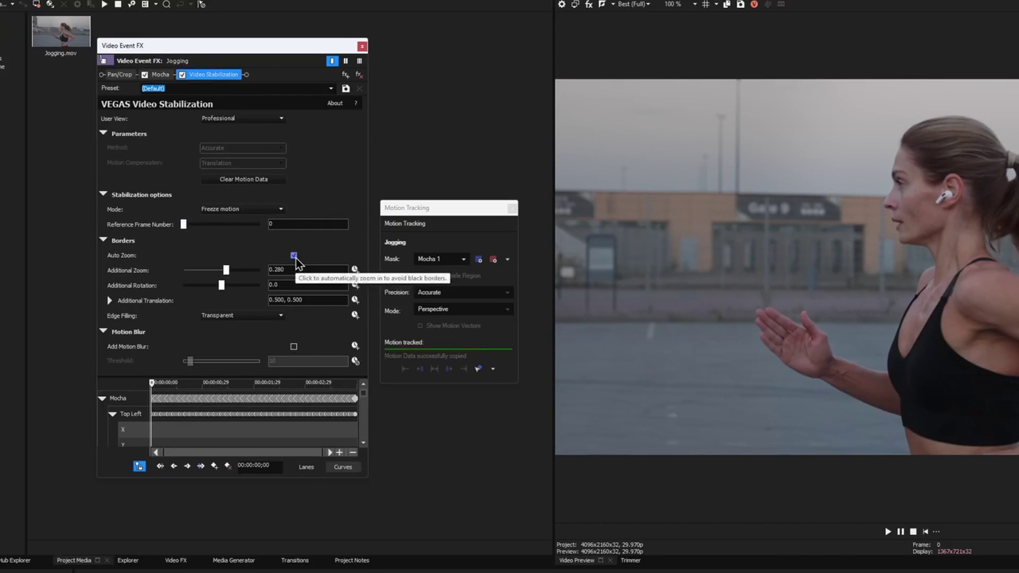
- Set Additional Zoom to 0.000 so the full frame is shown
{"action": "left_click_drag", "start_coordinate": [287, 270], "coordinate": [238, 271]}
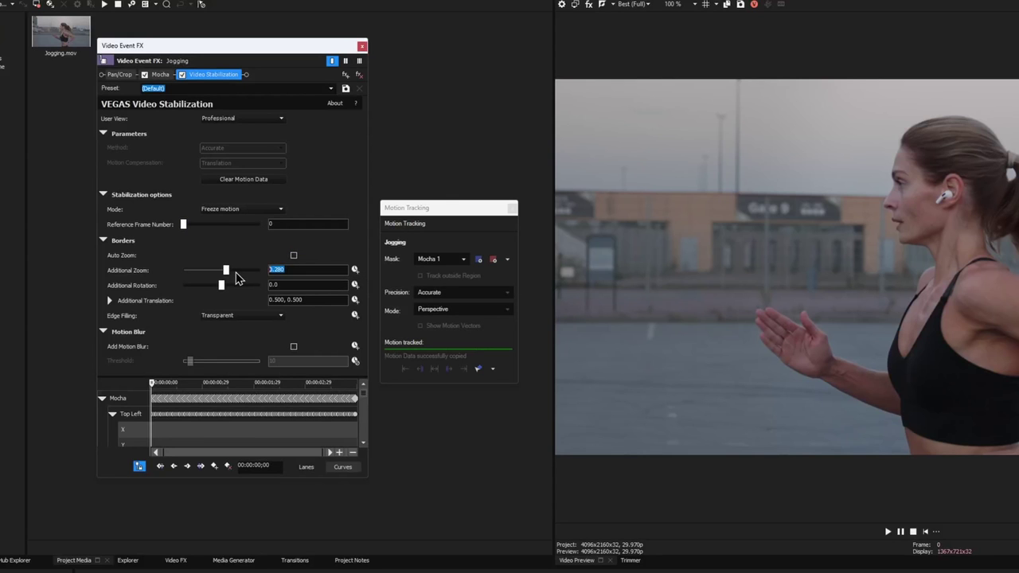
{"action": "type", "text": "0"}
{"action": "key", "text": "Return"}
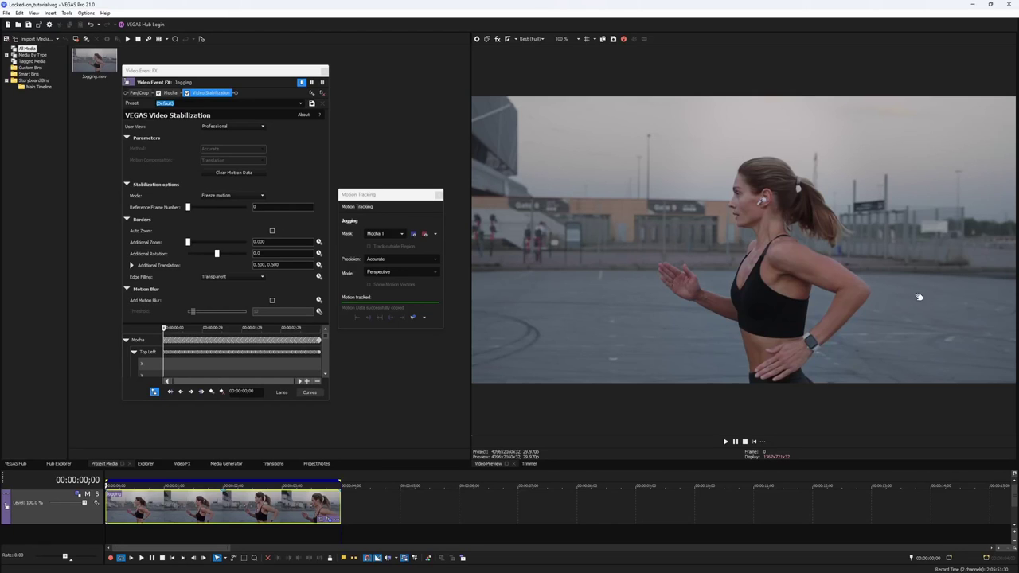
- Set the freeze-motion reference frame to 119 and play the clip to review it
{"action": "left_click", "coordinate": [726, 442]}
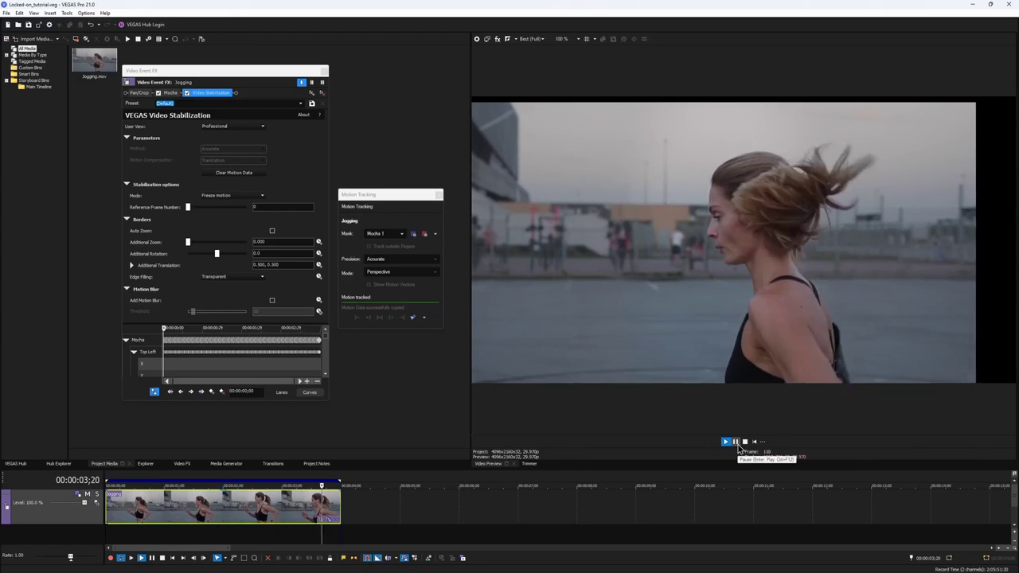
{"action": "left_click", "coordinate": [736, 444]}
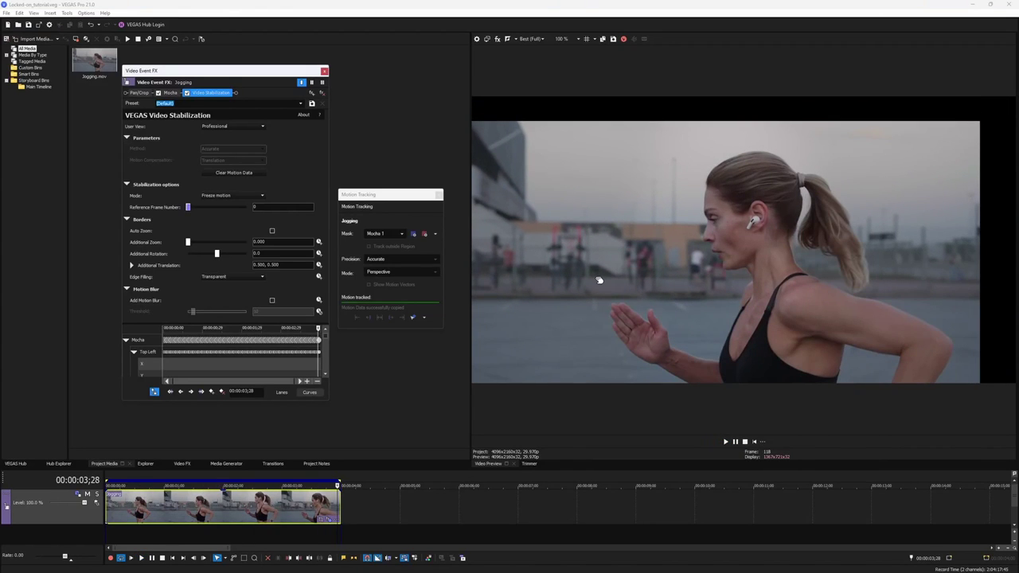
{"action": "left_click_drag", "start_coordinate": [190, 209], "coordinate": [247, 218]}
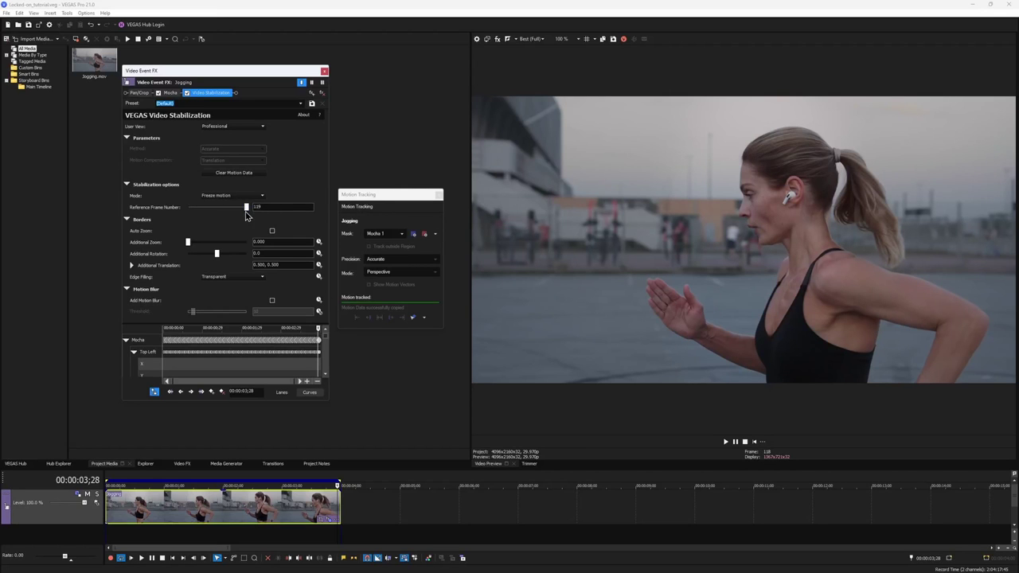
{"action": "left_click", "coordinate": [724, 441]}
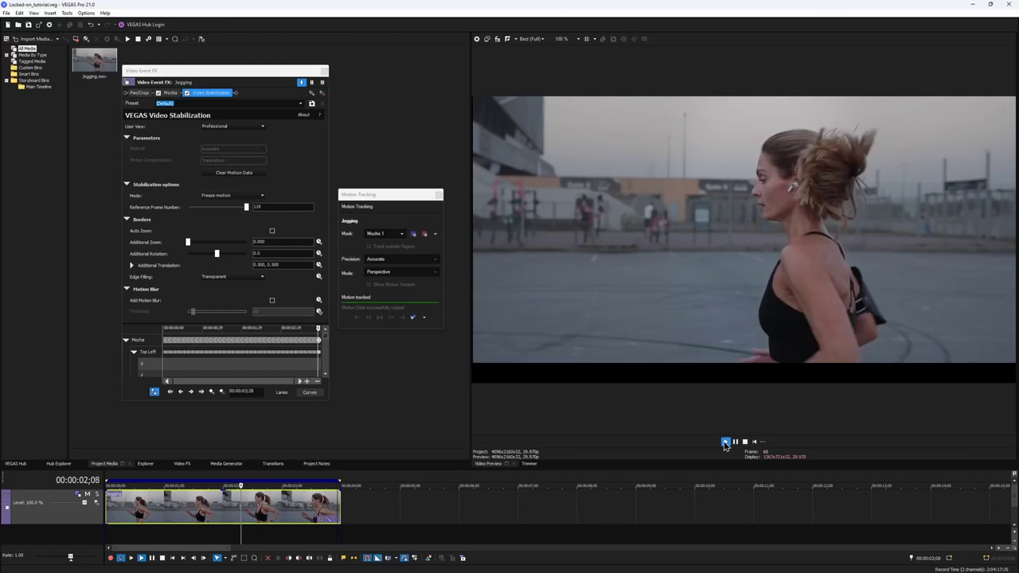
{"action": "left_click", "coordinate": [725, 443]}
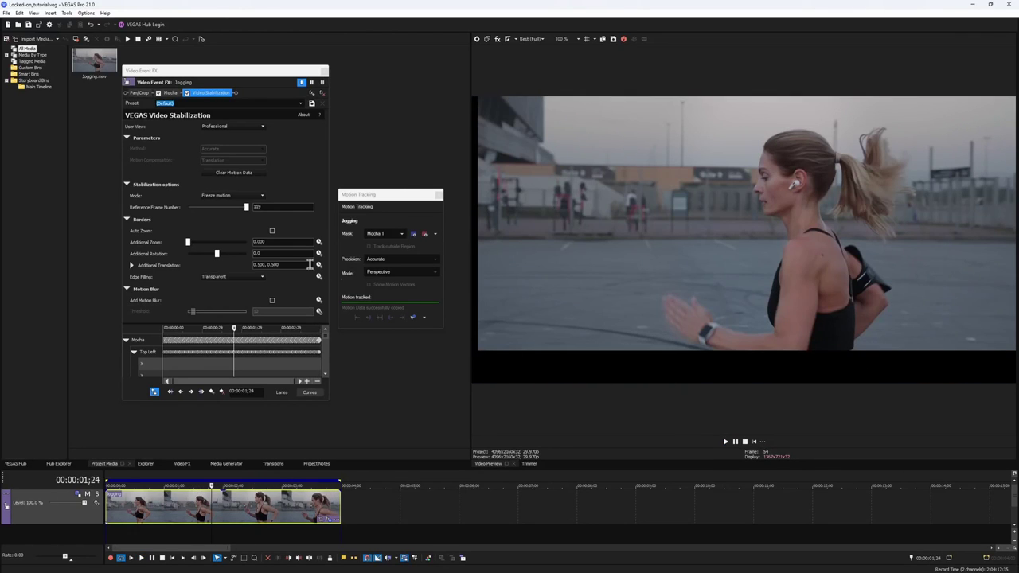
- Turn on Auto Zoom and set Additional Translation to 0.435, 0.391 to recentre the woman, then play
{"action": "left_click", "coordinate": [272, 232]}
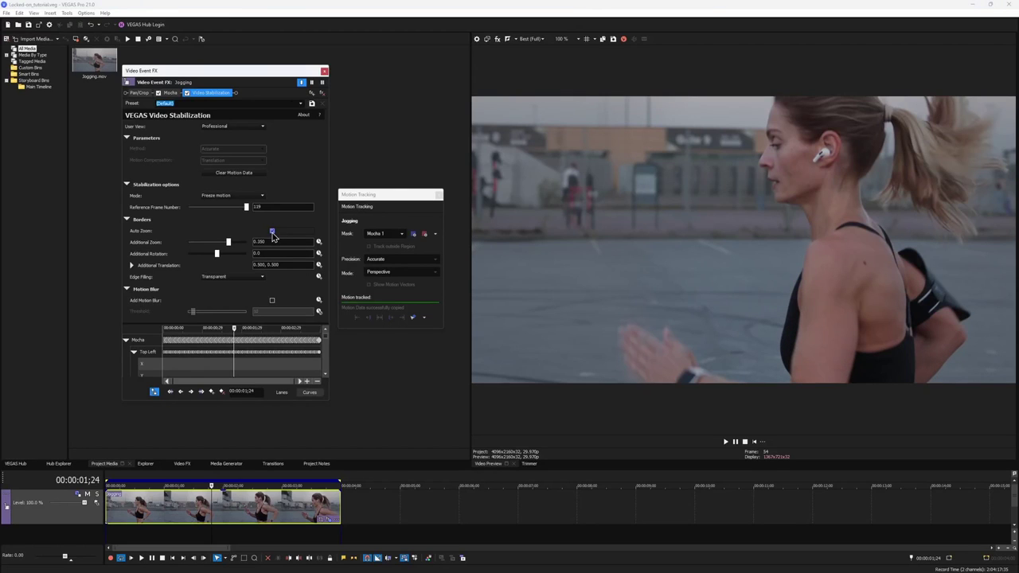
{"action": "left_click", "coordinate": [334, 508]}
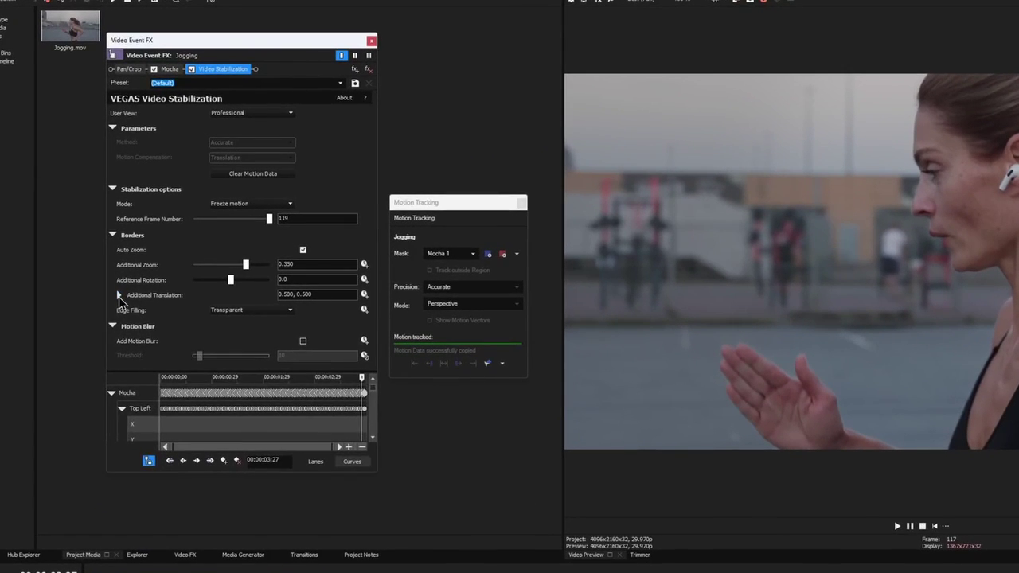
{"action": "left_click", "coordinate": [131, 265]}
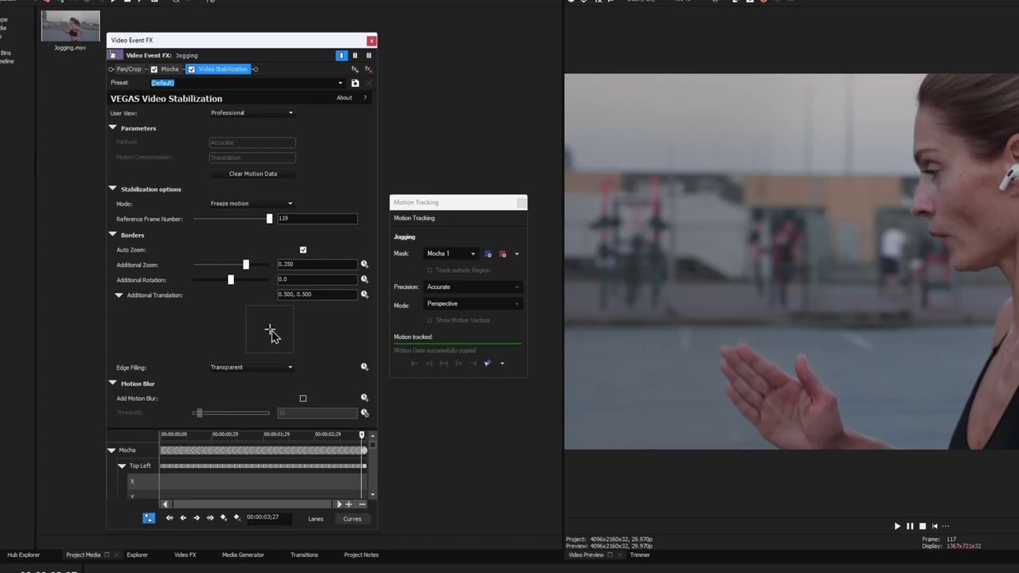
{"action": "left_click_drag", "start_coordinate": [270, 335], "coordinate": [267, 341]}
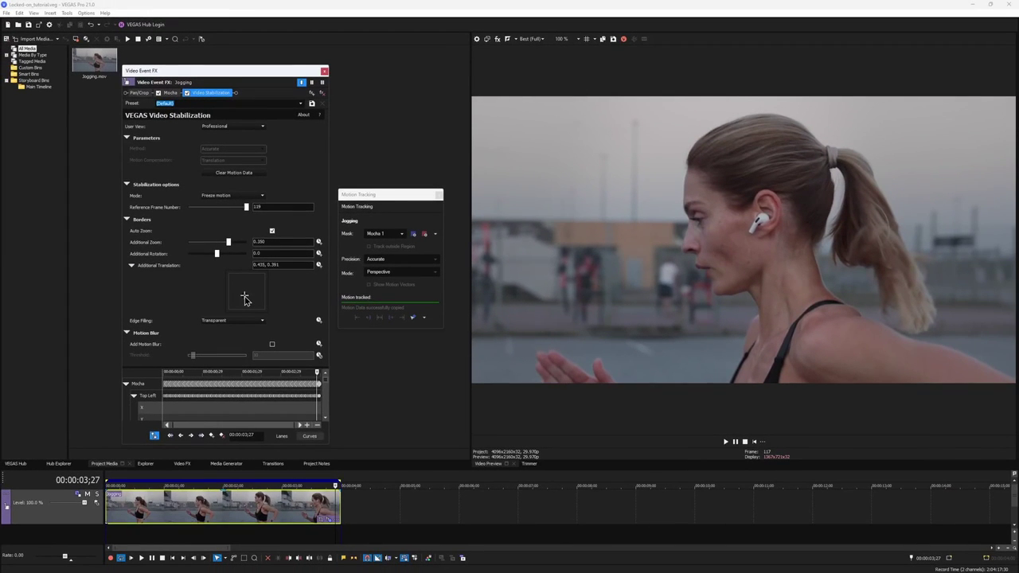
{"action": "left_click_drag", "start_coordinate": [244, 299], "coordinate": [245, 299]}
{"action": "left_click", "coordinate": [727, 442]}
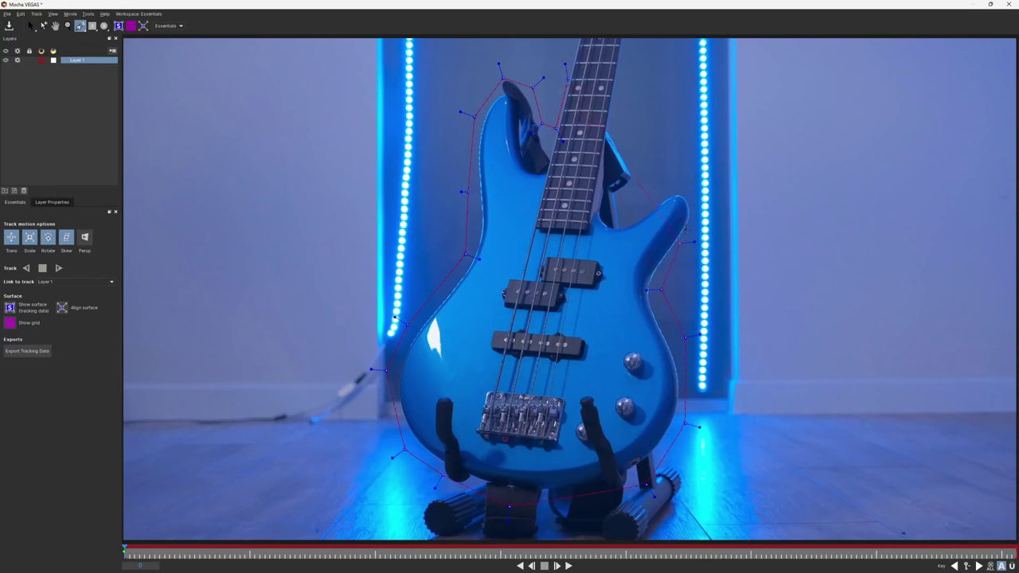
- Track the bass guitar forward in Mocha and bring the tracking data back into VEGAS Pro
{"action": "left_click", "coordinate": [58, 268]}
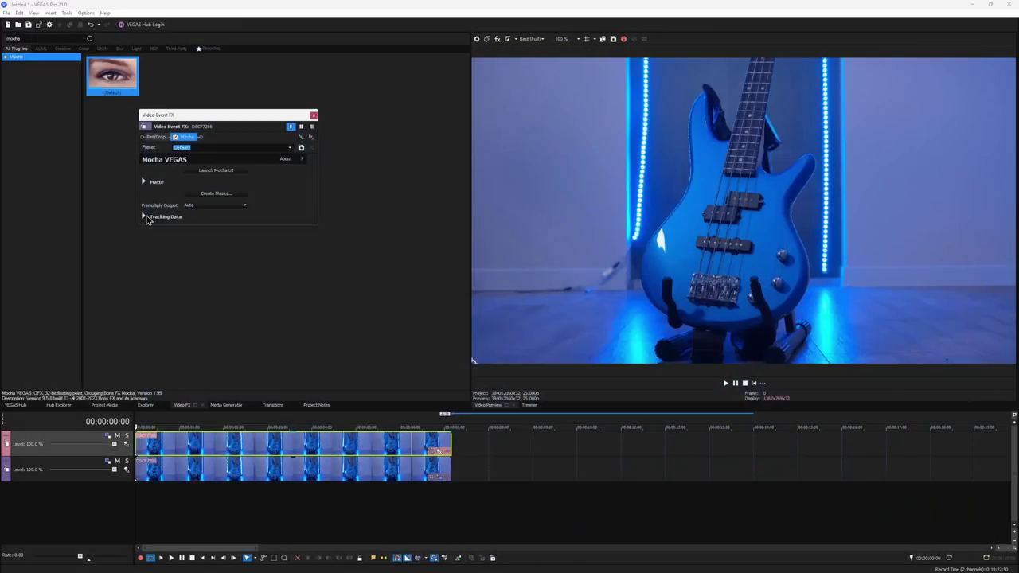
{"action": "left_click", "coordinate": [215, 227]}
{"action": "key", "text": "space"}
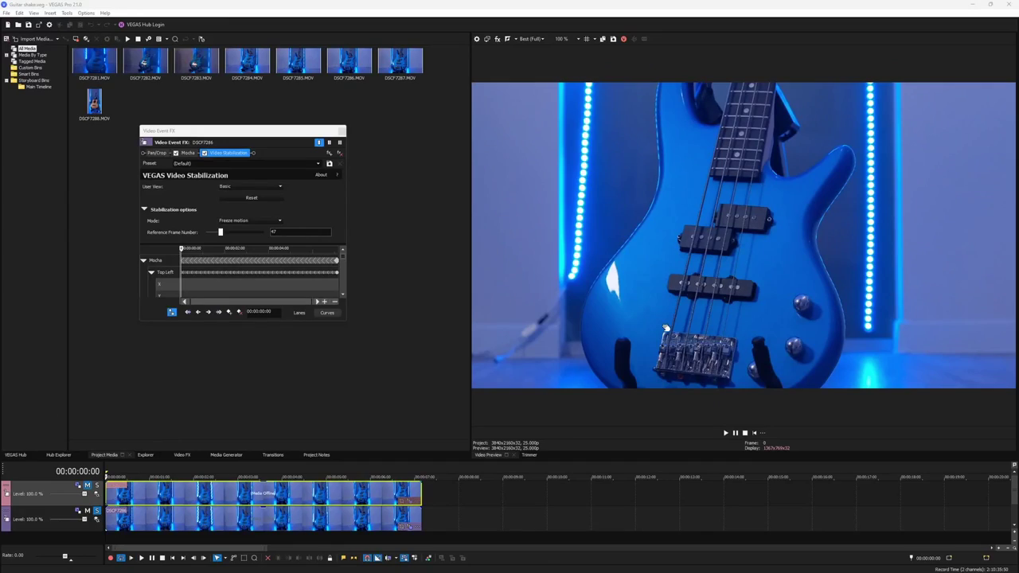
- Set the guitar stabilizer to Smooth motion with Smoothing 0.4 and return to the clip start
{"action": "left_click", "coordinate": [242, 228]}
{"action": "left_click_drag", "start_coordinate": [195, 237], "coordinate": [200, 260]}
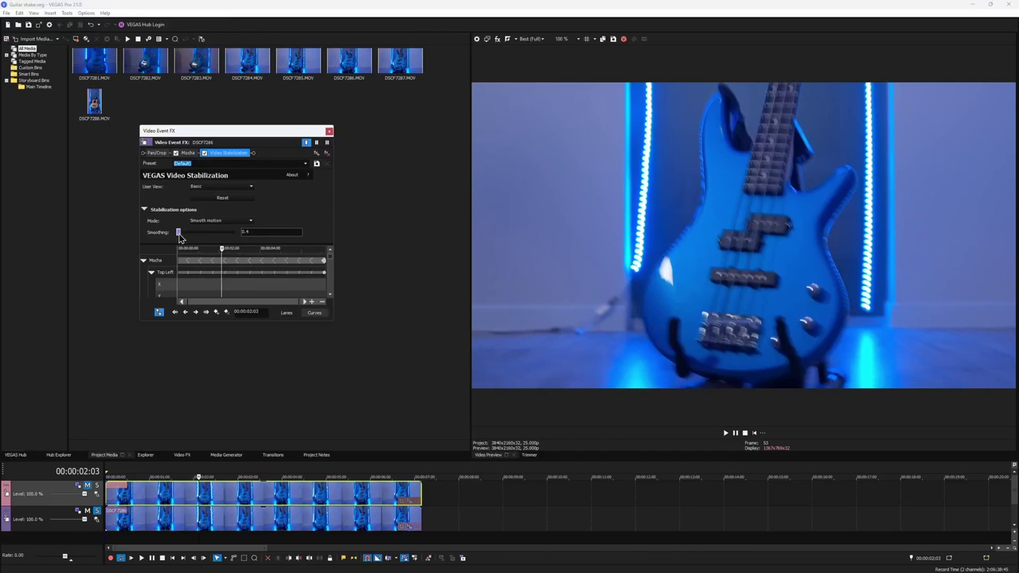
{"action": "left_click", "coordinate": [756, 434]}
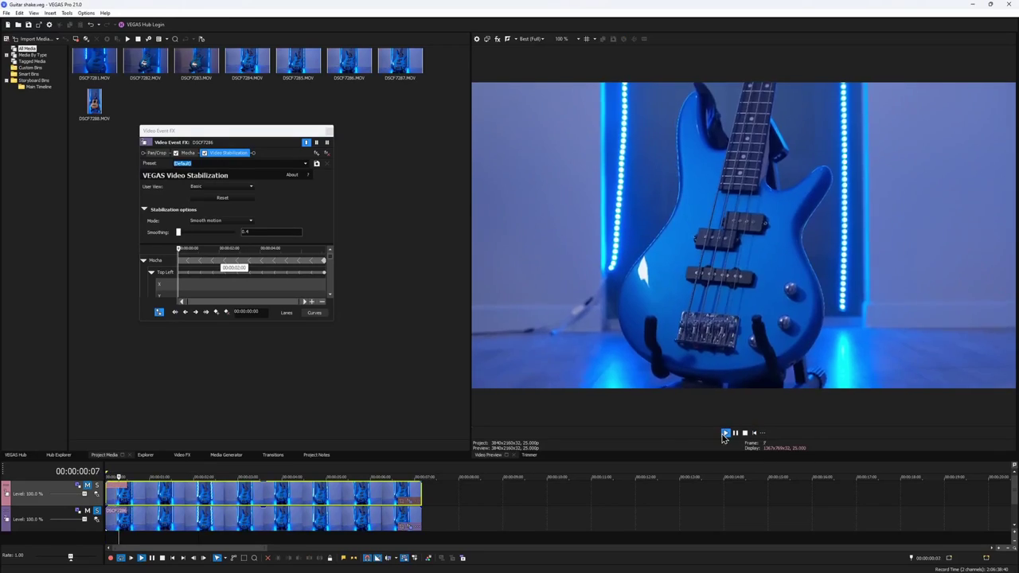